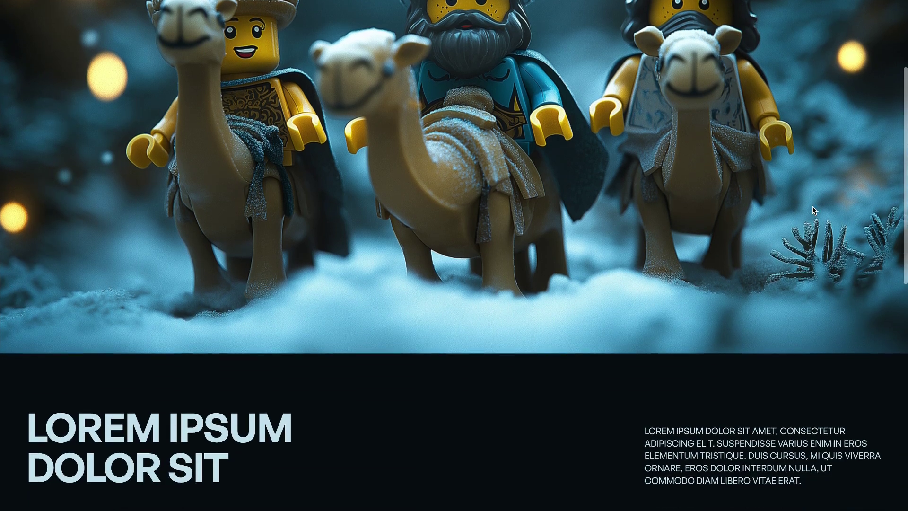
{"action": "scroll", "coordinate": [813, 211], "scroll_direction": "down", "scroll_amount": 8}
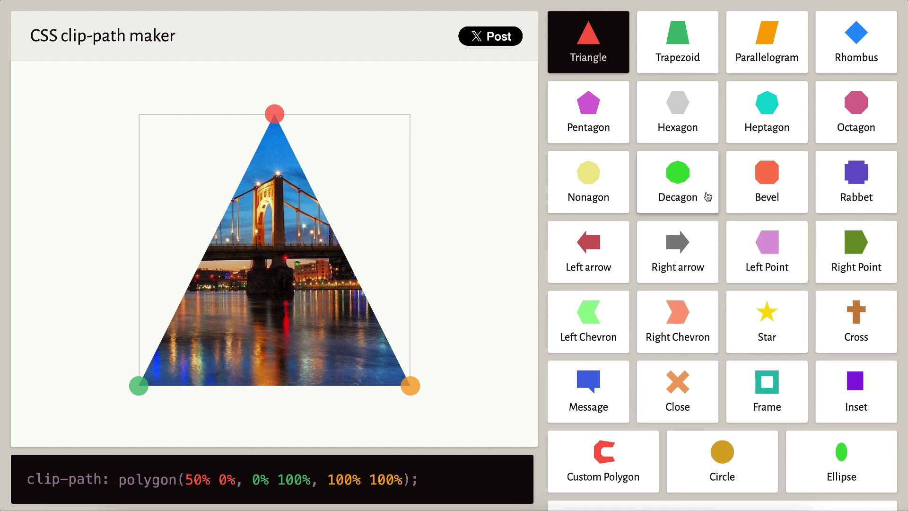
Switch Clippy to a circle shape and try different centre positions and radius sizes.
{"action": "left_click", "coordinate": [717, 455]}
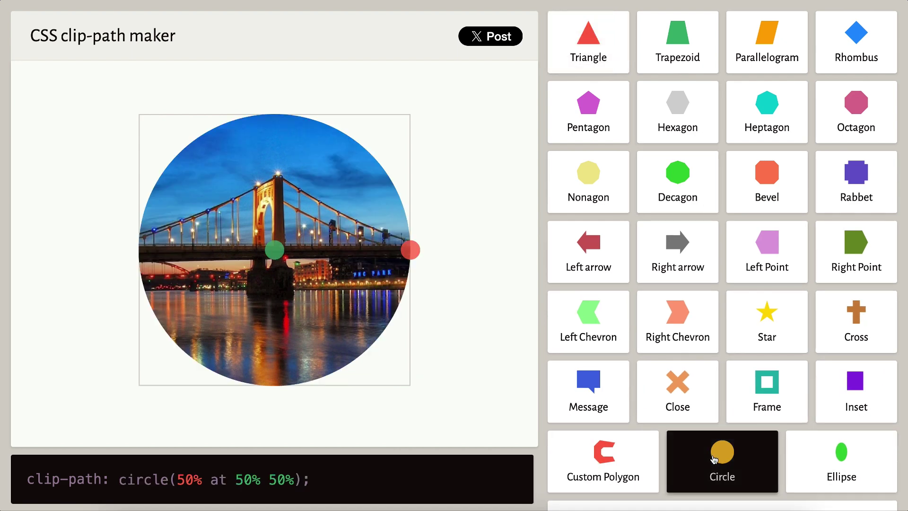
{"action": "left_click_drag", "start_coordinate": [274, 249], "coordinate": [480, 73]}
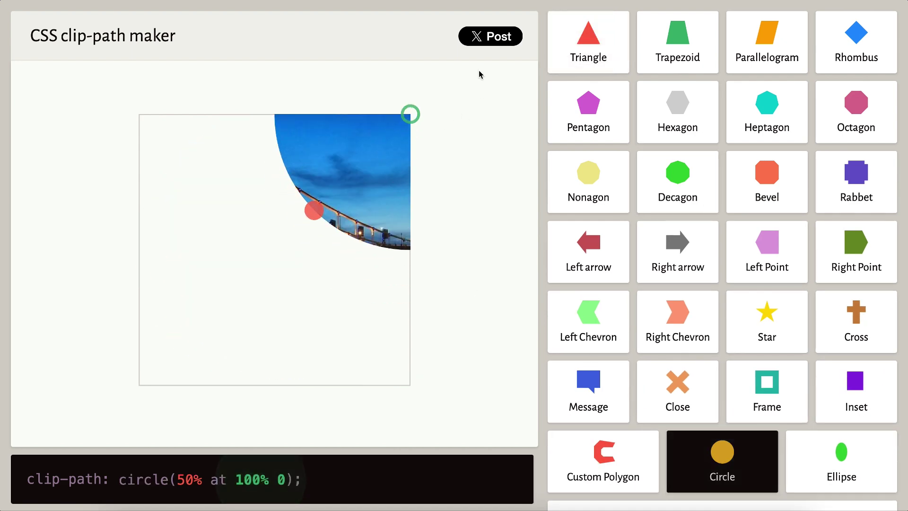
{"action": "left_click_drag", "start_coordinate": [314, 209], "coordinate": [137, 414]}
{"action": "left_click_drag", "start_coordinate": [410, 113], "coordinate": [270, 411]}
{"action": "left_click_drag", "start_coordinate": [279, 114], "coordinate": [506, 78]}
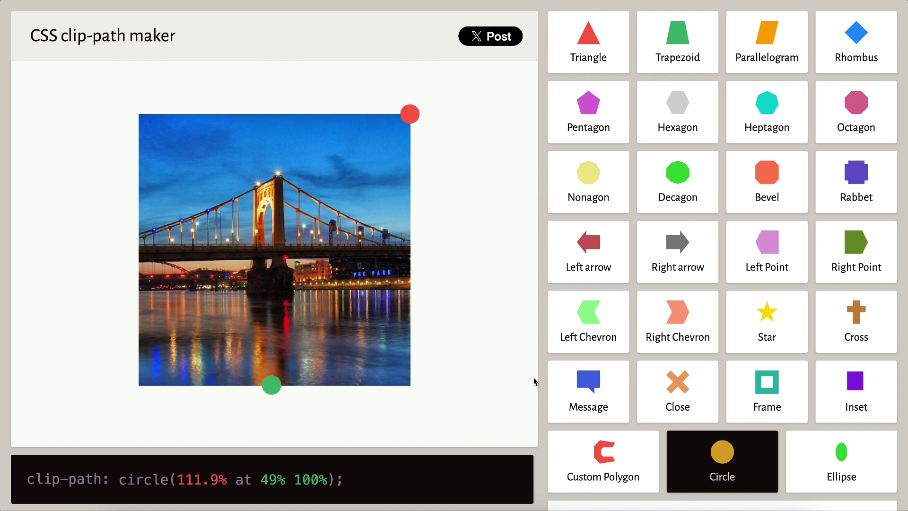
Settle on circle(70.7% at 50% 50%) and select its clip-path CSS code.
{"action": "left_click", "coordinate": [608, 466]}
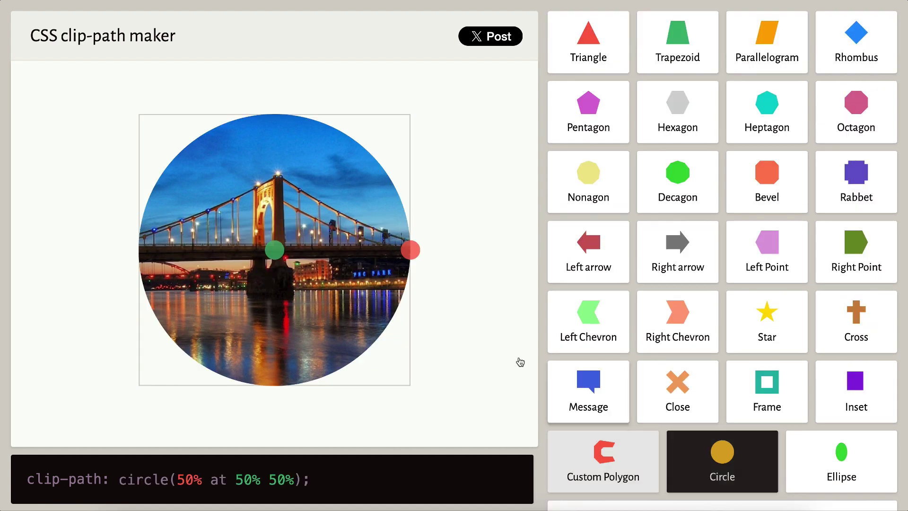
{"action": "left_click", "coordinate": [691, 499]}
{"action": "left_click_drag", "start_coordinate": [416, 248], "coordinate": [411, 383]}
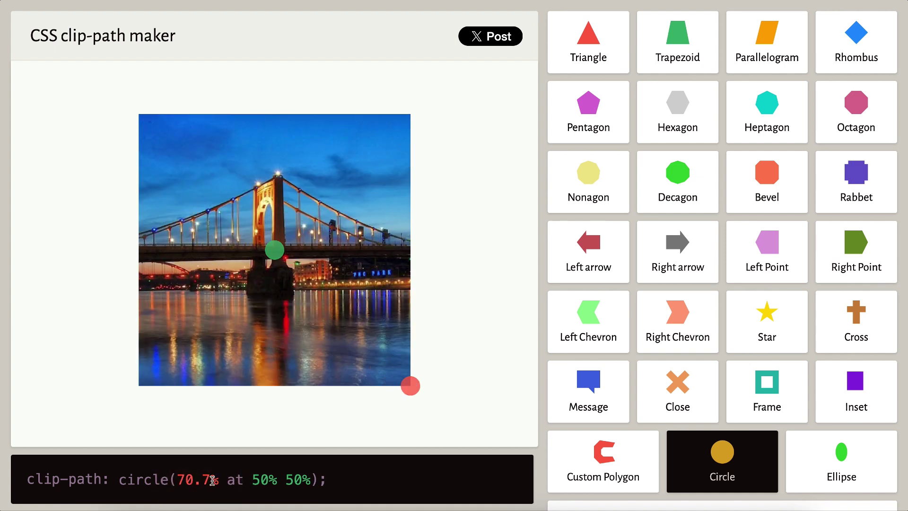
{"action": "left_click_drag", "start_coordinate": [334, 486], "coordinate": [30, 481]}
{"action": "key", "text": "ctrl+c"}
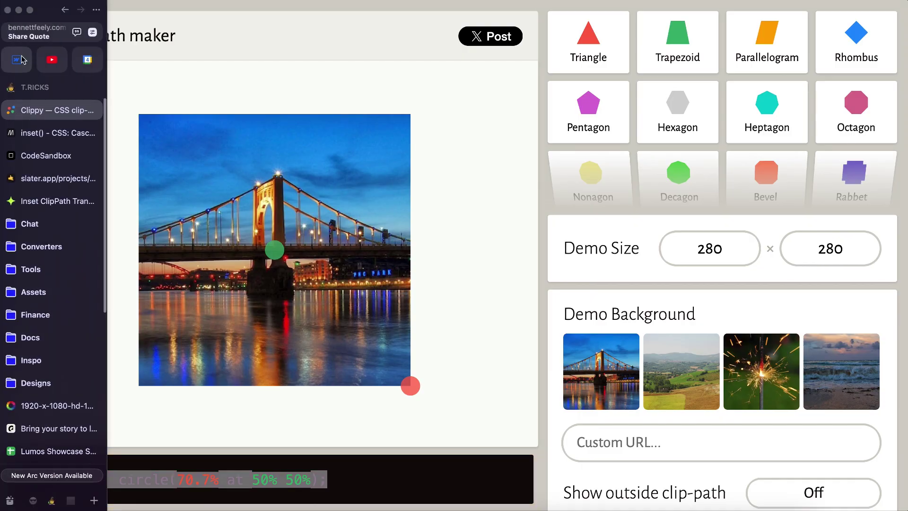
Add a clip-path custom property of circle(70.7% at 50% 50%) to overview_img.
{"action": "left_click", "coordinate": [52, 179]}
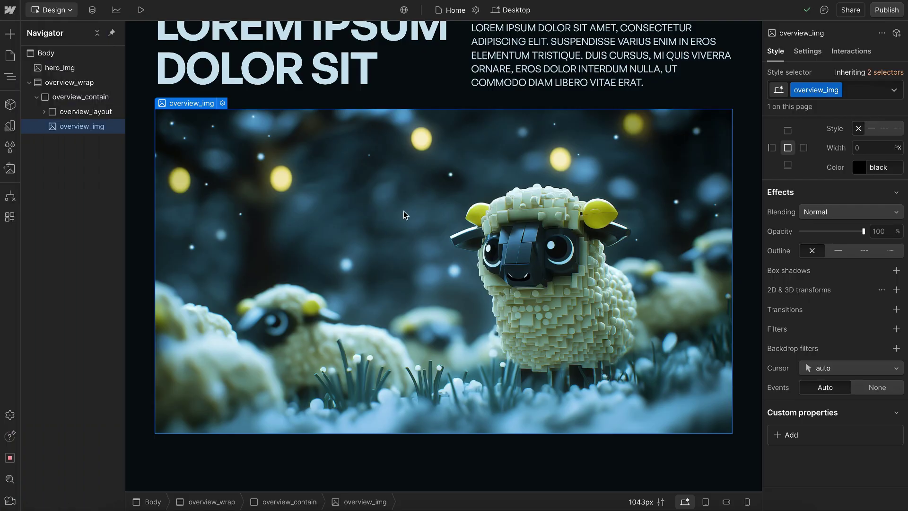
{"action": "left_click", "coordinate": [790, 439]}
{"action": "key", "text": "ctrl+v"}
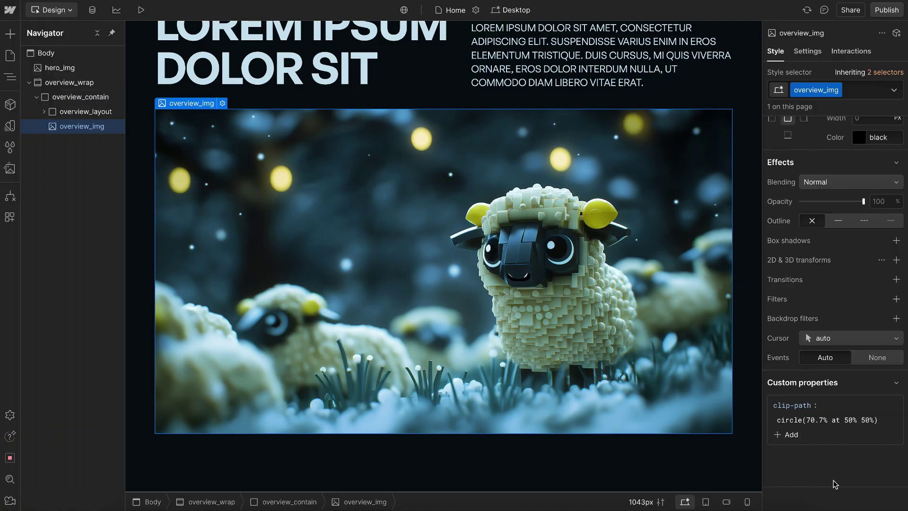
{"action": "left_click", "coordinate": [827, 420]}
{"action": "left_click_drag", "start_coordinate": [827, 420], "coordinate": [811, 422]}
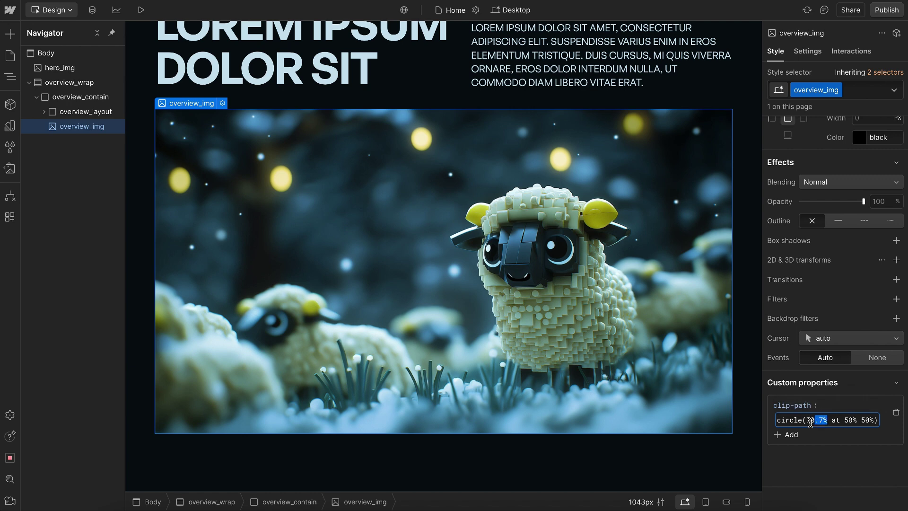
{"action": "left_click", "coordinate": [827, 466]}
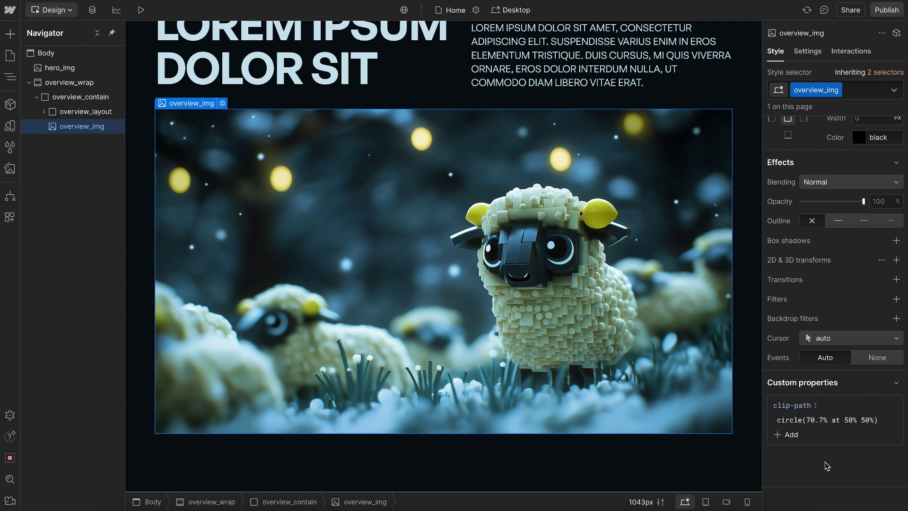
Create the percentage variable circle-clip set to 70.7% and copy var(--circle-clip).
{"action": "left_click", "coordinate": [10, 126]}
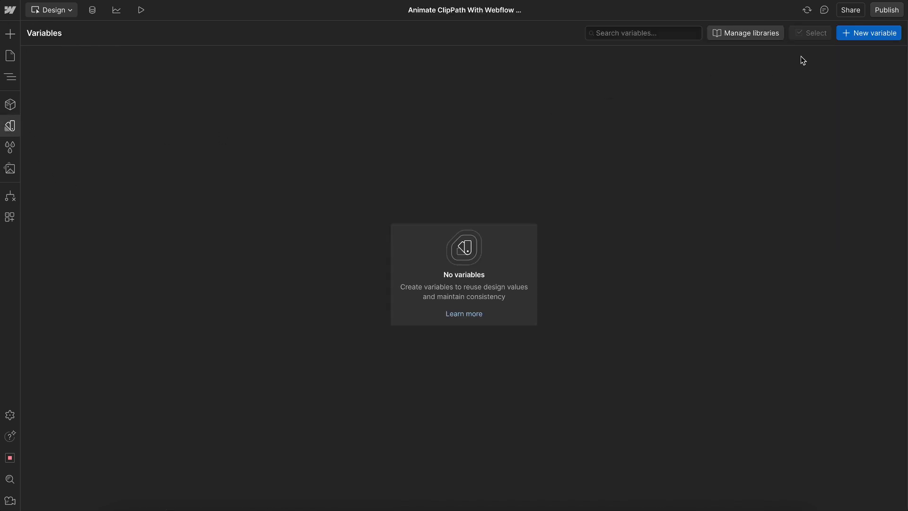
{"action": "left_click", "coordinate": [860, 34]}
{"action": "left_click", "coordinate": [880, 88]}
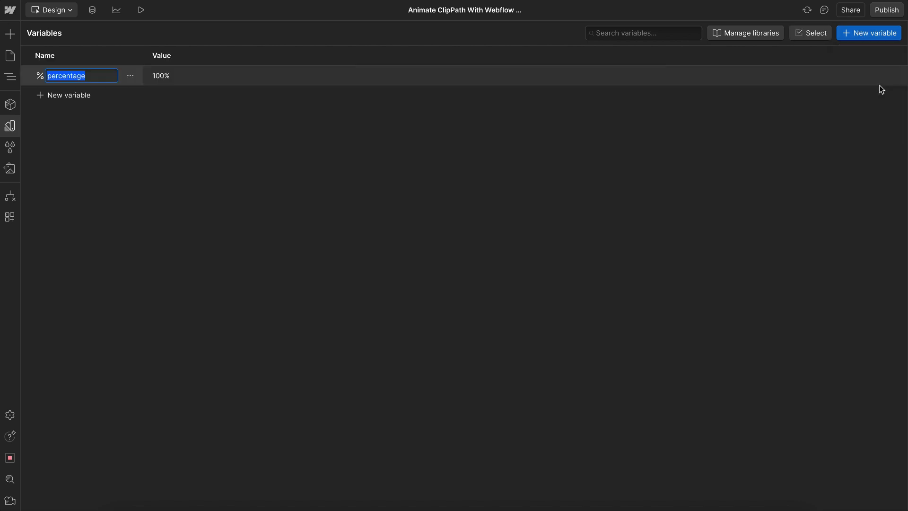
{"action": "type", "text": "circle-clip"}
{"action": "left_click", "coordinate": [172, 73]}
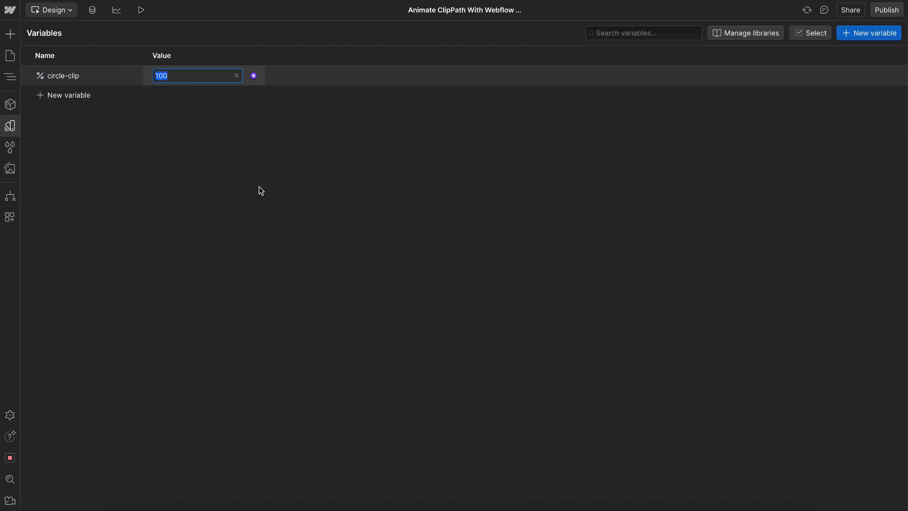
{"action": "type", "text": "70.7"}
{"action": "key", "text": "Return"}
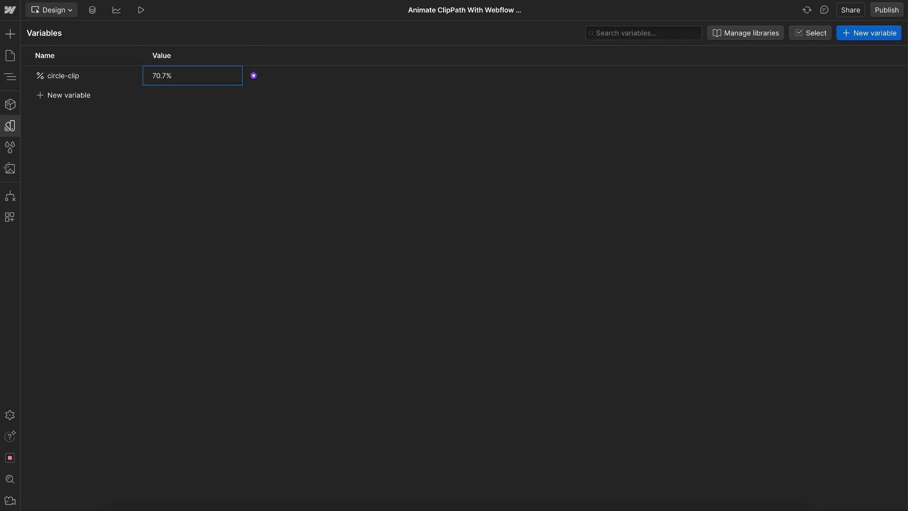
{"action": "left_click", "coordinate": [130, 76]}
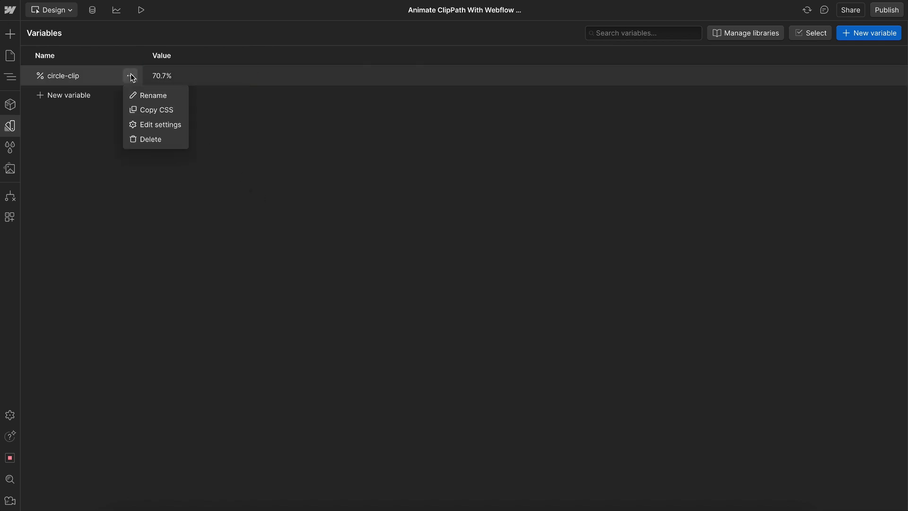
{"action": "left_click", "coordinate": [156, 114]}
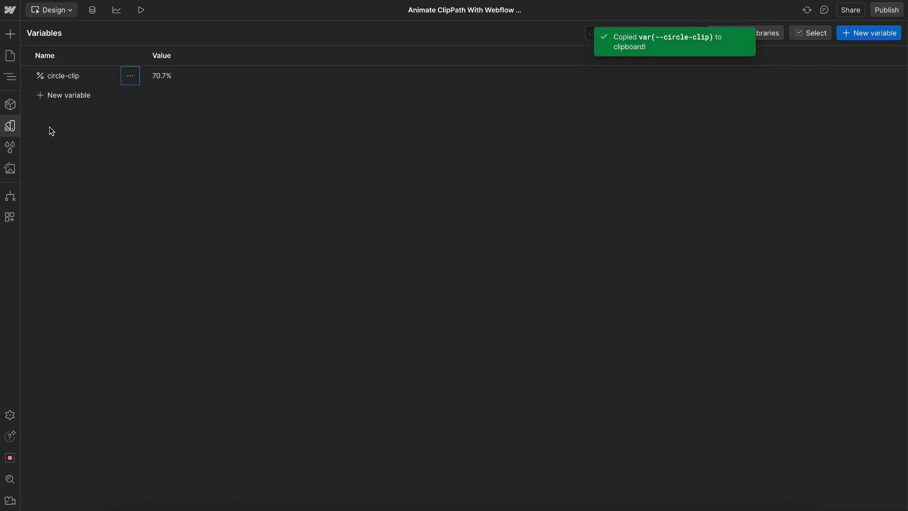
Replace the 70.7% radius with var(--circle-clip), giving circle(var(--circle-clip) at 50% 50%).
{"action": "left_click", "coordinate": [10, 127]}
{"action": "left_click", "coordinate": [818, 421]}
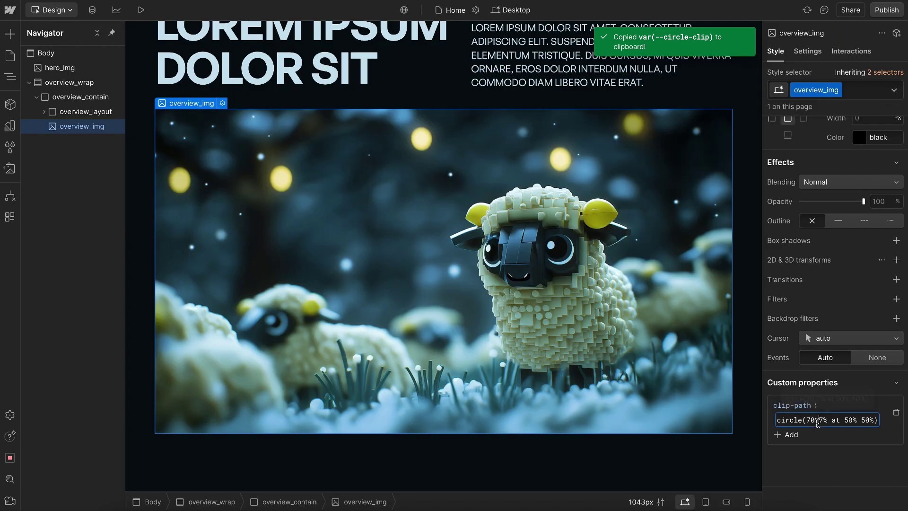
{"action": "key", "text": "BackSpace"}
{"action": "key", "text": "BackSpace"}
{"action": "key", "text": "BackSpace"}
{"action": "key", "text": "BackSpace"}
{"action": "key", "text": "BackSpace"}
{"action": "key", "text": "ctrl+v"}
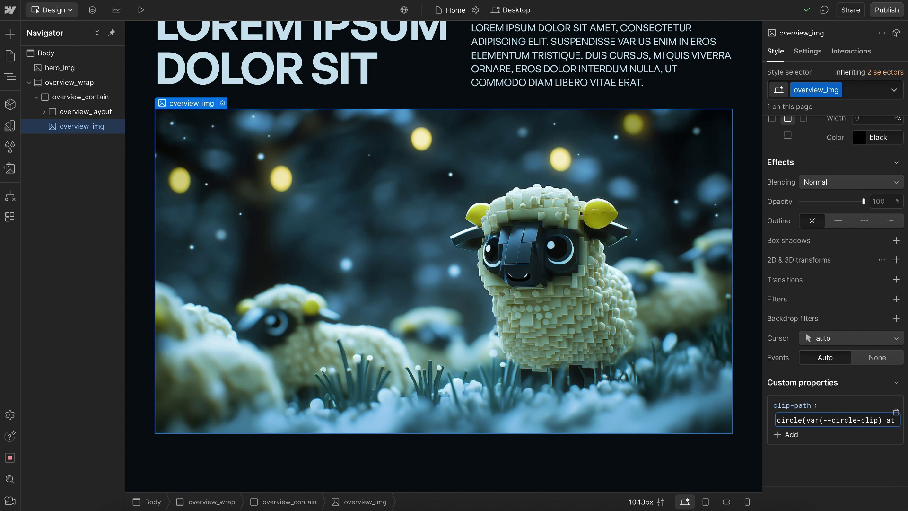
{"action": "key", "text": "Return"}
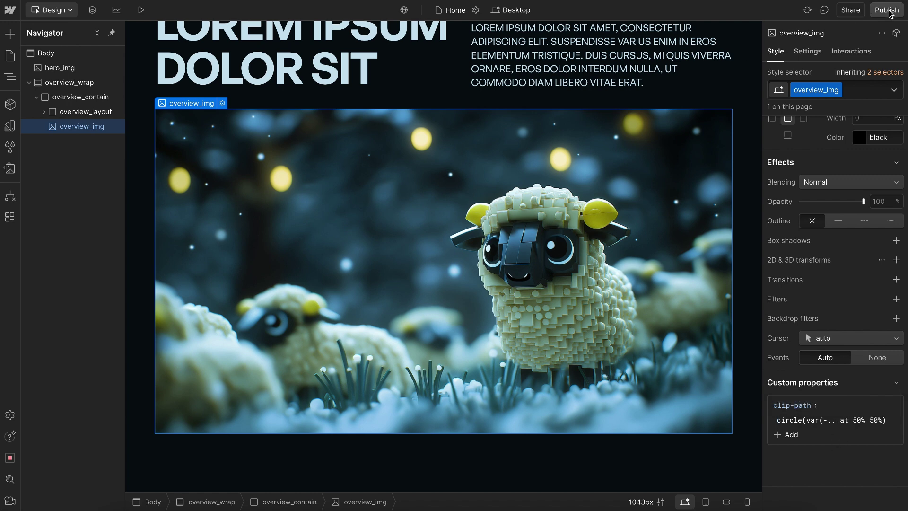
Add a While scrolling in view trigger on the overview_img class with Play scroll animation.
{"action": "left_click", "coordinate": [851, 51]}
{"action": "left_click", "coordinate": [896, 95]}
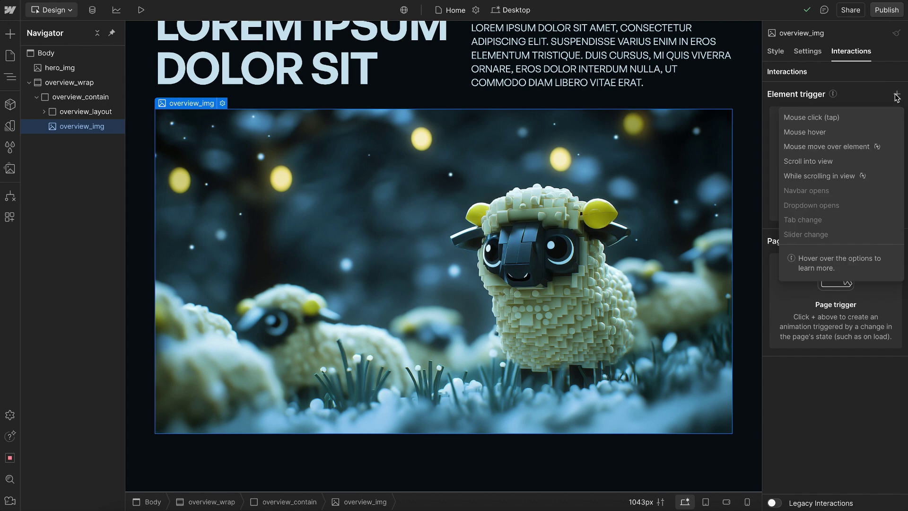
{"action": "left_click", "coordinate": [822, 176]}
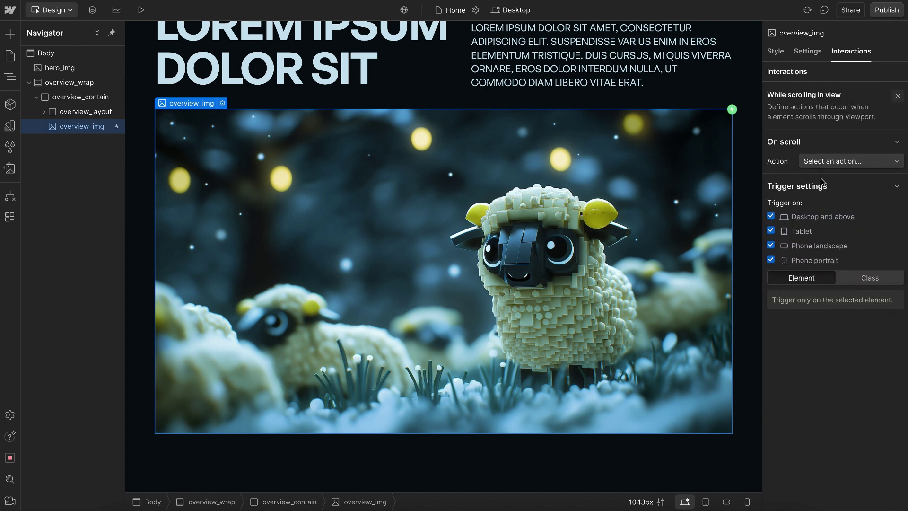
{"action": "left_click", "coordinate": [869, 276]}
{"action": "left_click", "coordinate": [875, 158]}
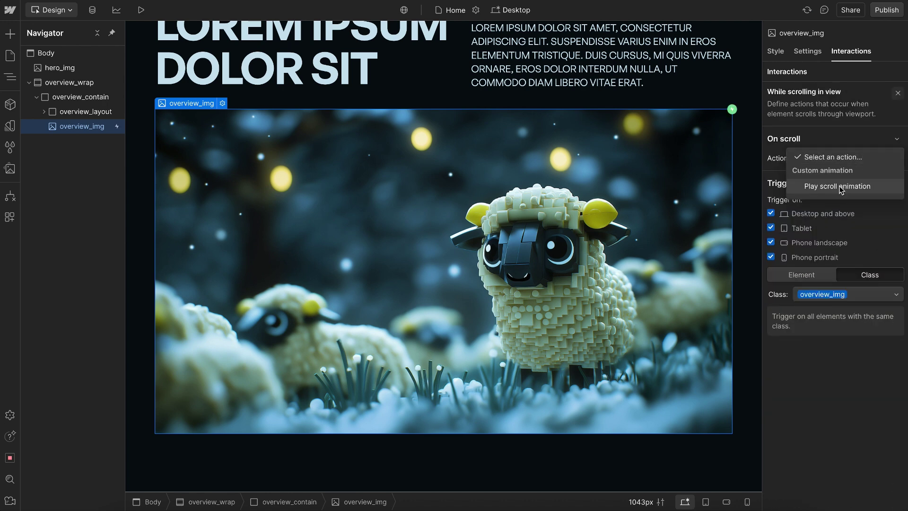
{"action": "left_click", "coordinate": [852, 187]}
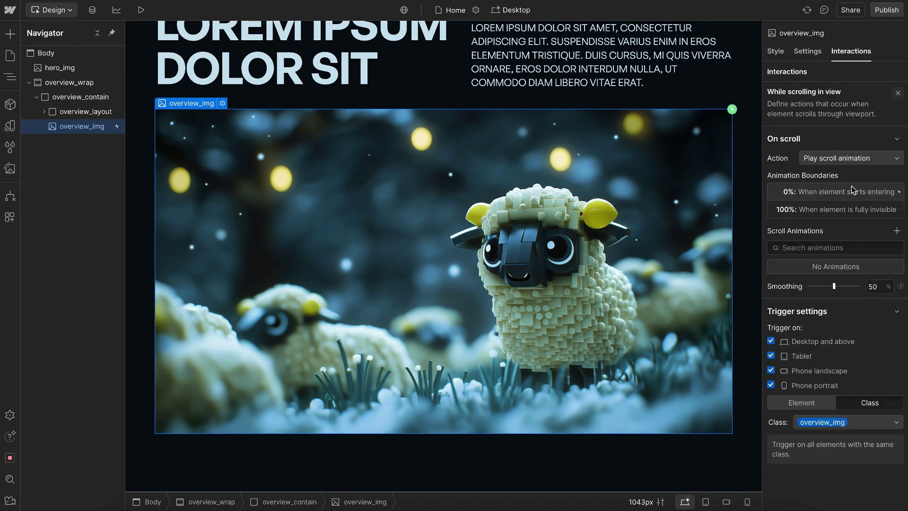
Create the 'Circle Clip' scroll animation whose start keyframe sets circle-clip to 0%.
{"action": "left_click", "coordinate": [897, 230]}
{"action": "type", "text": "cir"}
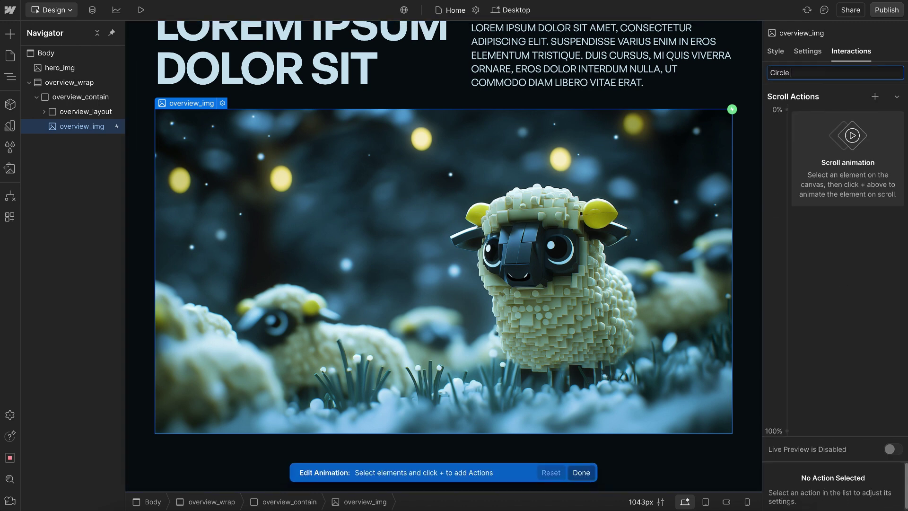
{"action": "type", "text": "cle Clip"}
{"action": "key", "text": "Return"}
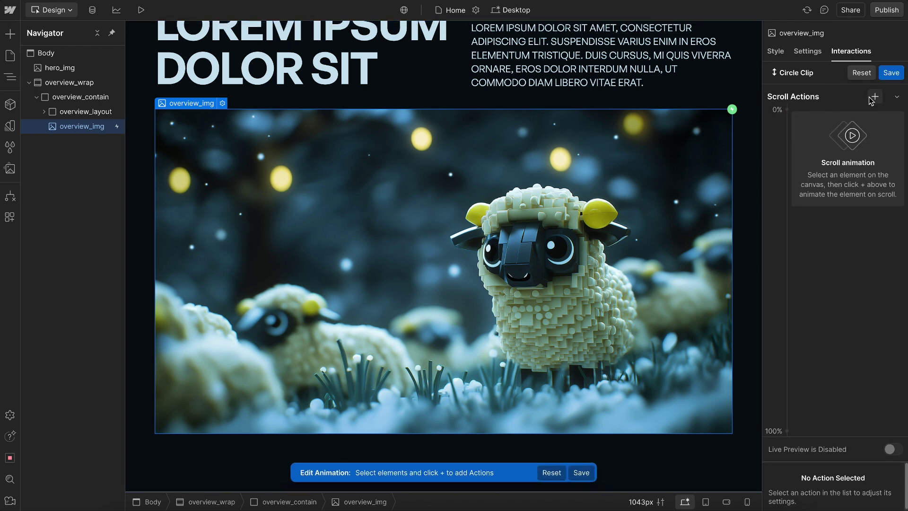
{"action": "left_click", "coordinate": [874, 97]}
{"action": "left_click", "coordinate": [846, 132]}
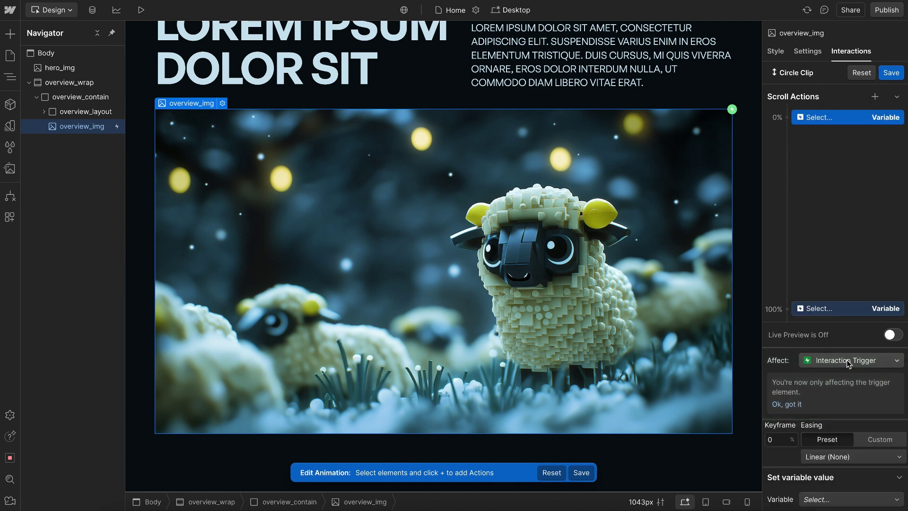
{"action": "left_click", "coordinate": [810, 498]}
{"action": "left_click", "coordinate": [810, 504]}
{"action": "left_click", "coordinate": [852, 499]}
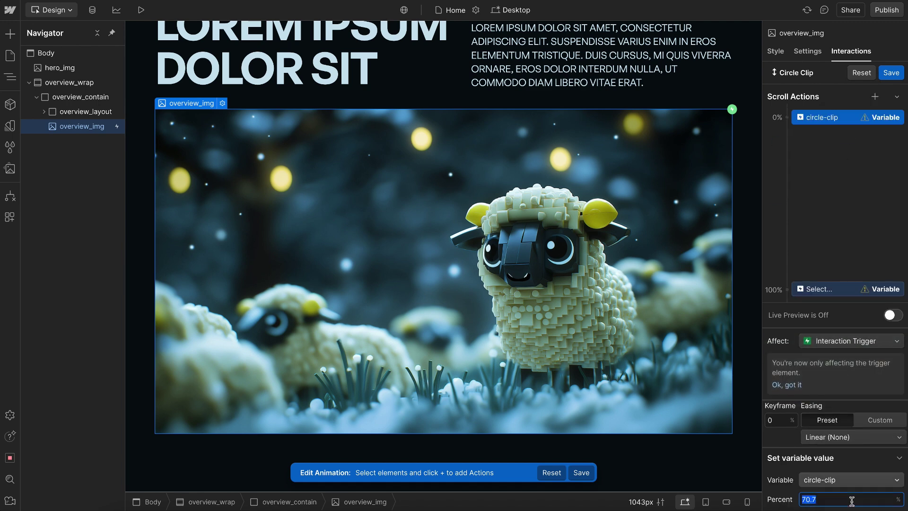
{"action": "type", "text": "0"}
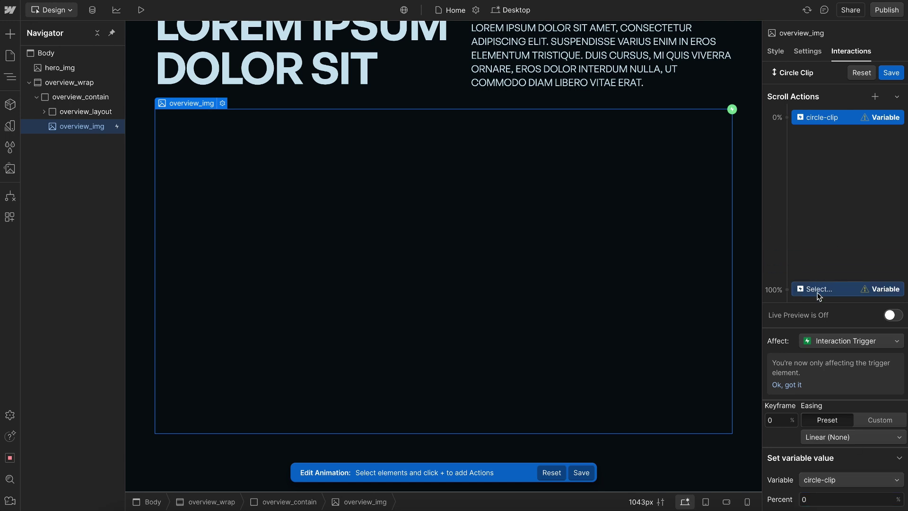
Set the end keyframe's circle-clip variable to 70.7%.
{"action": "left_click", "coordinate": [817, 291]}
{"action": "left_click", "coordinate": [844, 496]}
{"action": "left_click", "coordinate": [842, 501]}
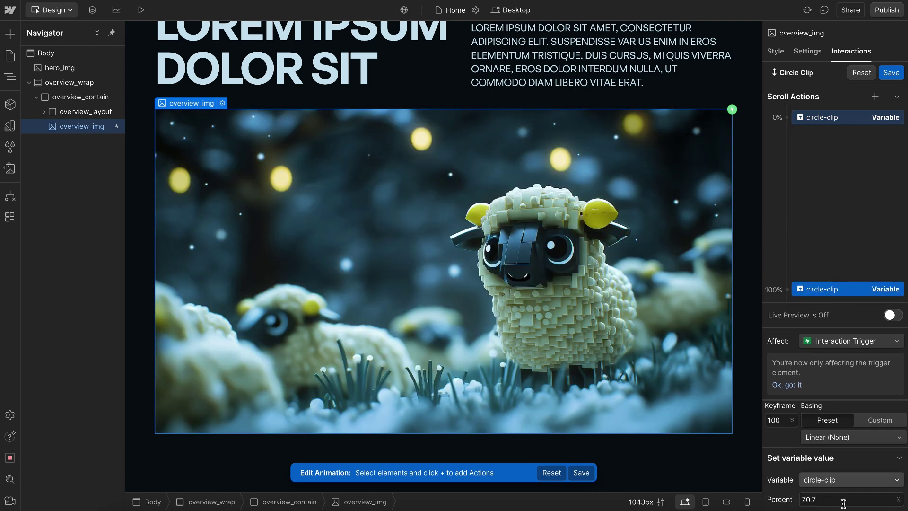
{"action": "left_click", "coordinate": [839, 500]}
{"action": "key", "text": "Right"}
{"action": "key", "text": "BackSpace"}
{"action": "type", "text": "0"}
{"action": "key", "text": "Escape"}
With live preview on, move the end keyframe to 40% and save the interaction.
{"action": "left_click", "coordinate": [891, 315]}
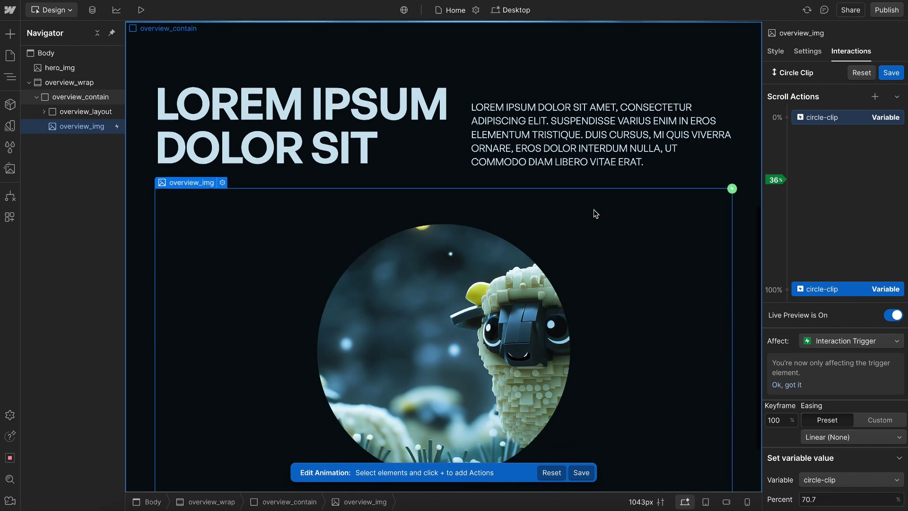
{"action": "scroll", "coordinate": [595, 214], "scroll_direction": "down", "scroll_amount": 2}
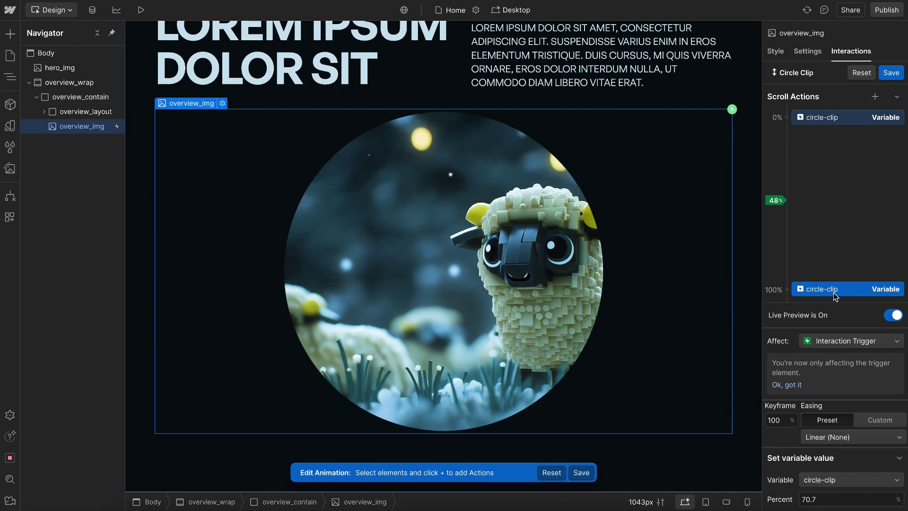
{"action": "left_click", "coordinate": [783, 421]}
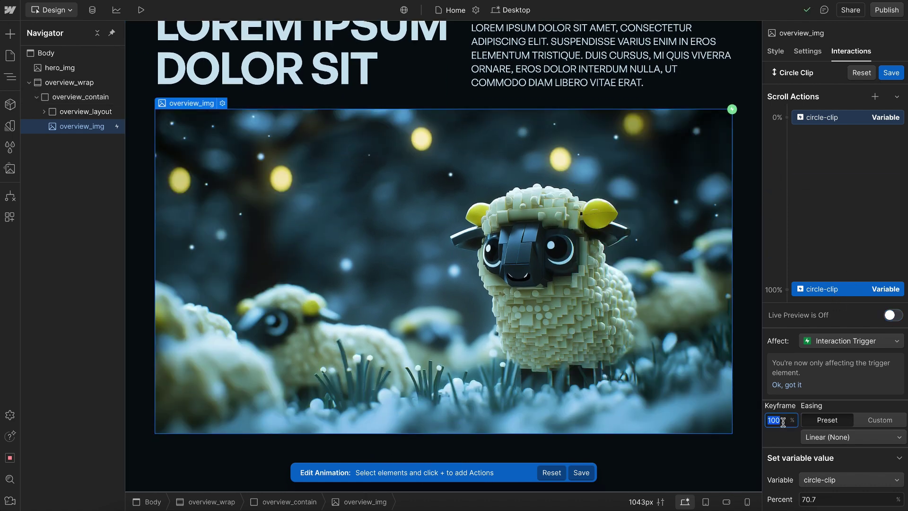
{"action": "type", "text": "40"}
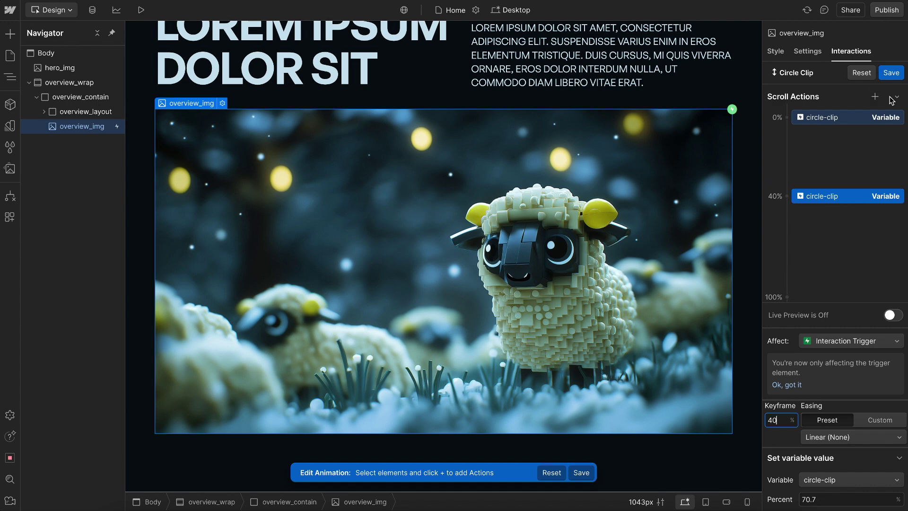
{"action": "left_click", "coordinate": [891, 72]}
{"action": "left_click", "coordinate": [888, 71]}
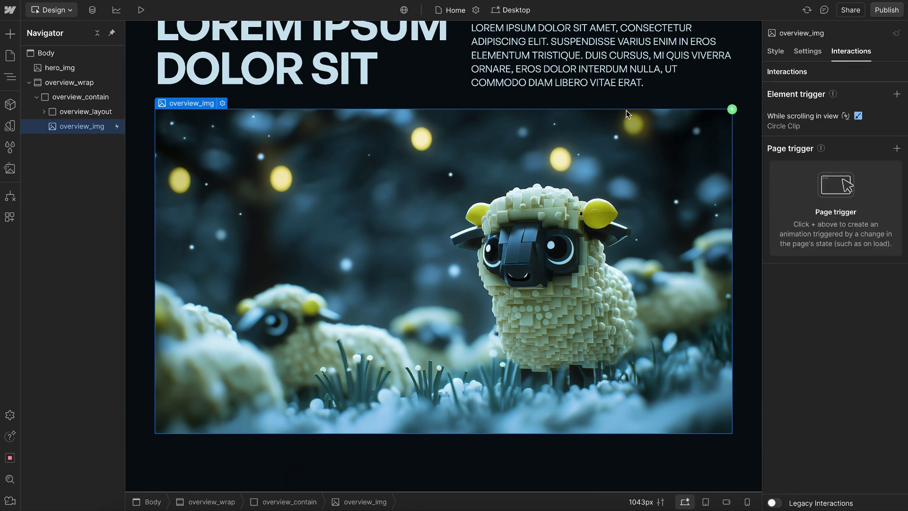
Preview the page and scroll to watch the circle reveal the image.
{"action": "left_click", "coordinate": [141, 9]}
{"action": "scroll", "coordinate": [435, 143], "scroll_direction": "up", "scroll_amount": 5}
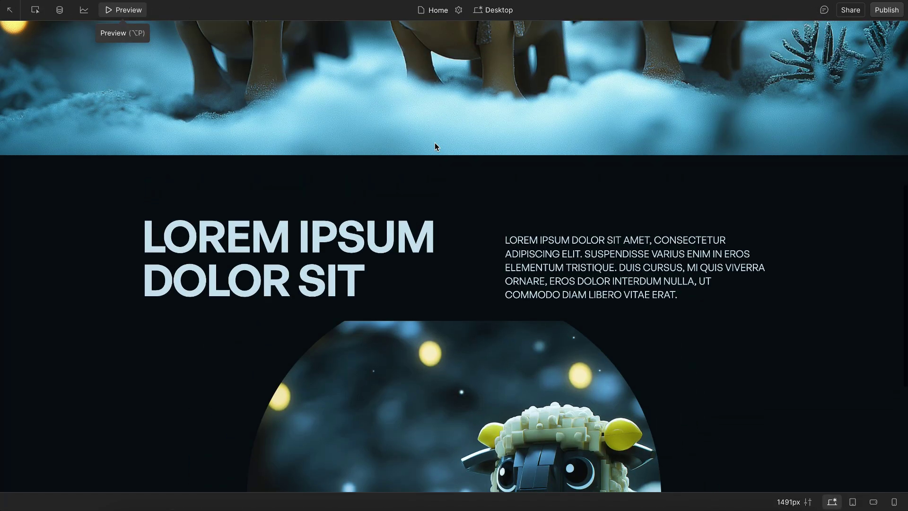
{"action": "scroll", "coordinate": [435, 143], "scroll_direction": "down", "scroll_amount": 5}
{"action": "scroll", "coordinate": [435, 143], "scroll_direction": "down", "scroll_amount": 3}
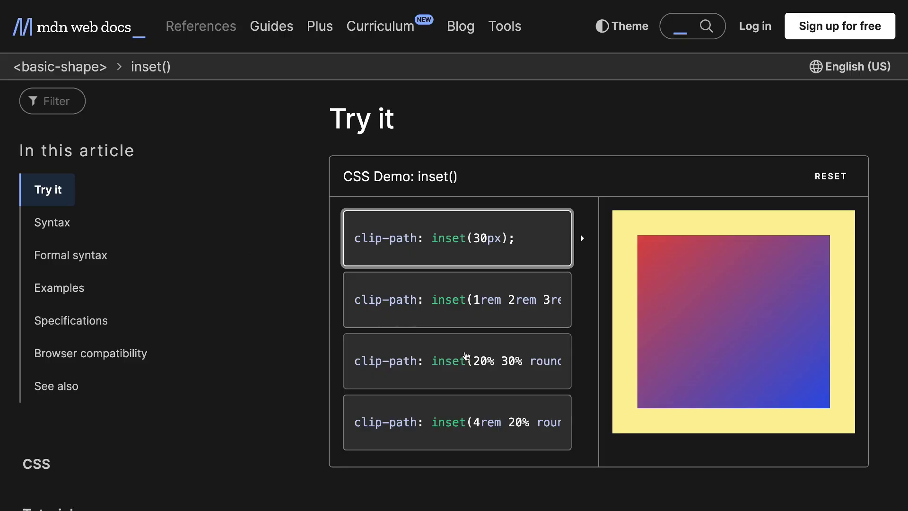
Change the third inset() example's percentages from 20% 30% to 40% 10%.
{"action": "left_click", "coordinate": [467, 355]}
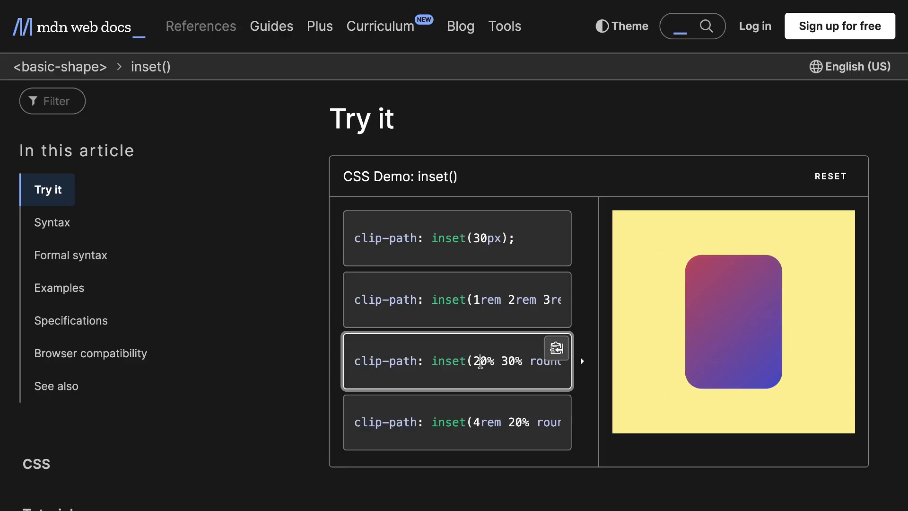
{"action": "left_click", "coordinate": [480, 362]}
{"action": "key", "text": "BackSpace"}
{"action": "type", "text": "4"}
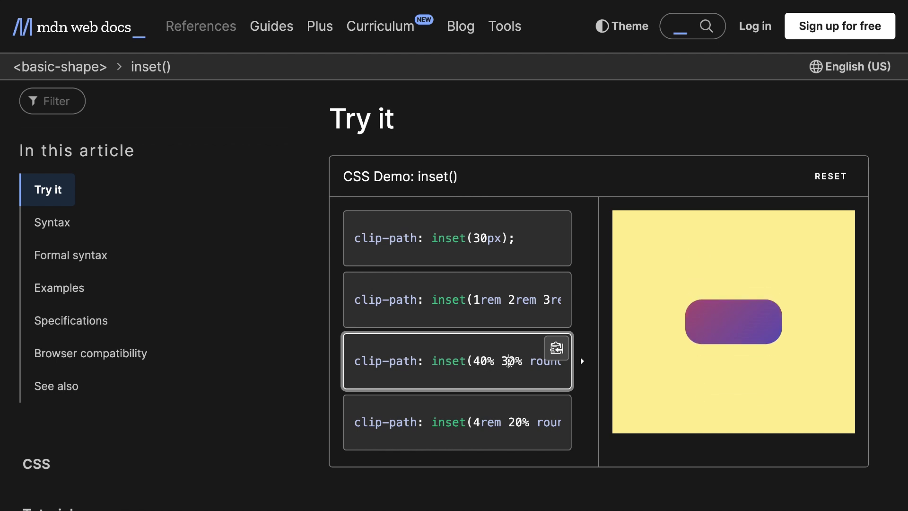
{"action": "left_click", "coordinate": [509, 362]}
{"action": "key", "text": "BackSpace"}
{"action": "type", "text": "1"}
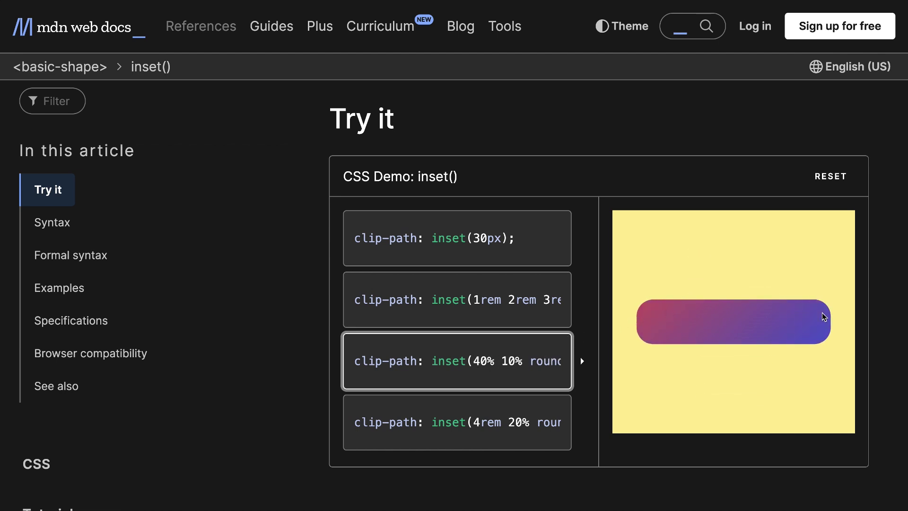
{"action": "scroll", "coordinate": [520, 361], "scroll_direction": "right", "scroll_amount": 2}
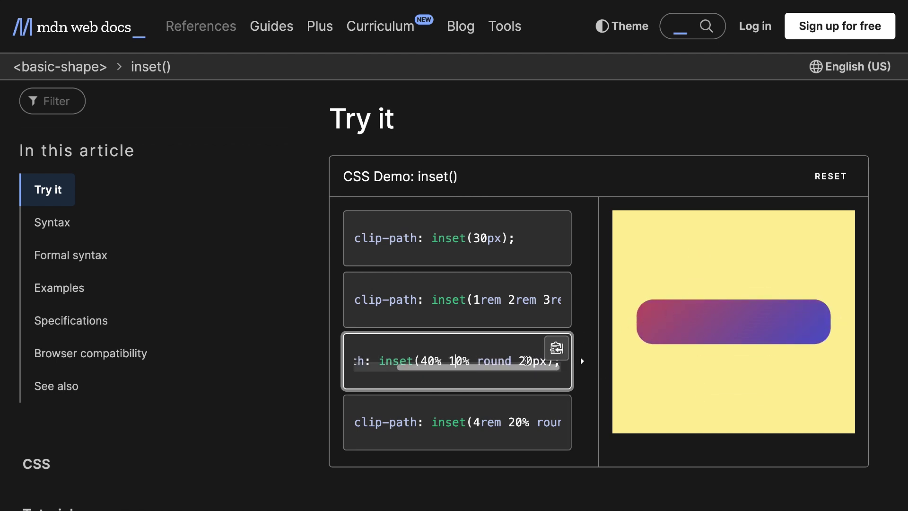
Set the corner radius to 2rem so it reads inset(40% 10% round 2rem).
{"action": "left_click", "coordinate": [527, 361]}
{"action": "key", "text": "BackSpace"}
{"action": "type", "text": "1"}
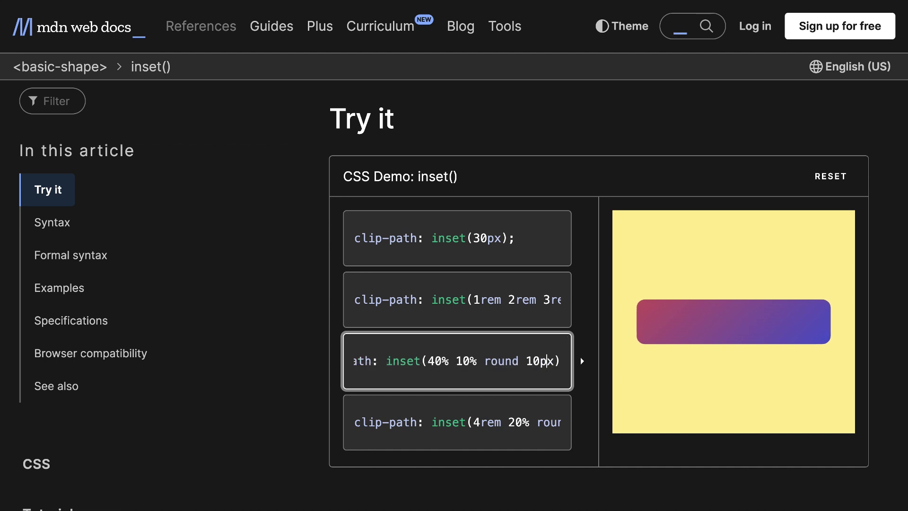
{"action": "key", "text": "Delete"}
{"action": "key", "text": "BackSpace"}
{"action": "key", "text": "BackSpace"}
{"action": "key", "text": "BackSpace"}
{"action": "type", "text": "2rem"}
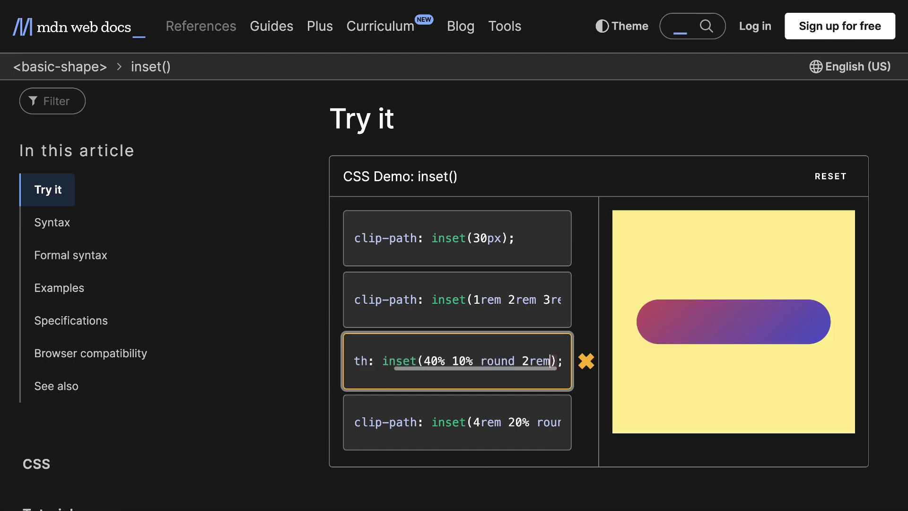
{"action": "left_click", "coordinate": [432, 362]}
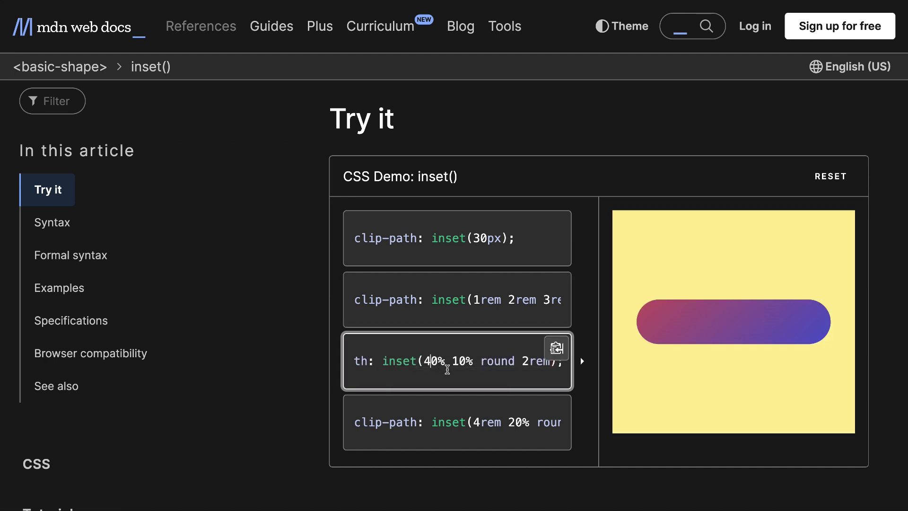
{"action": "key", "text": "BackSpace"}
{"action": "type", "text": "5"}
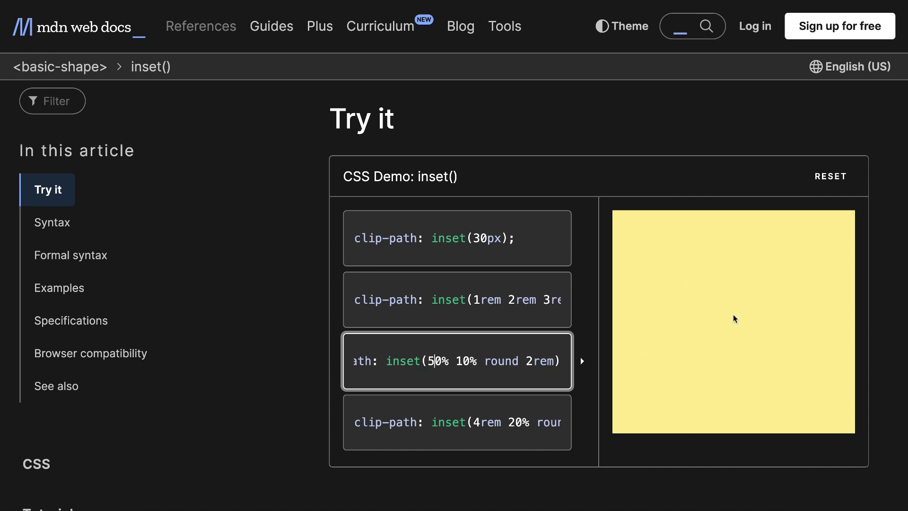
{"action": "key", "text": "BackSpace"}
{"action": "type", "text": "4"}
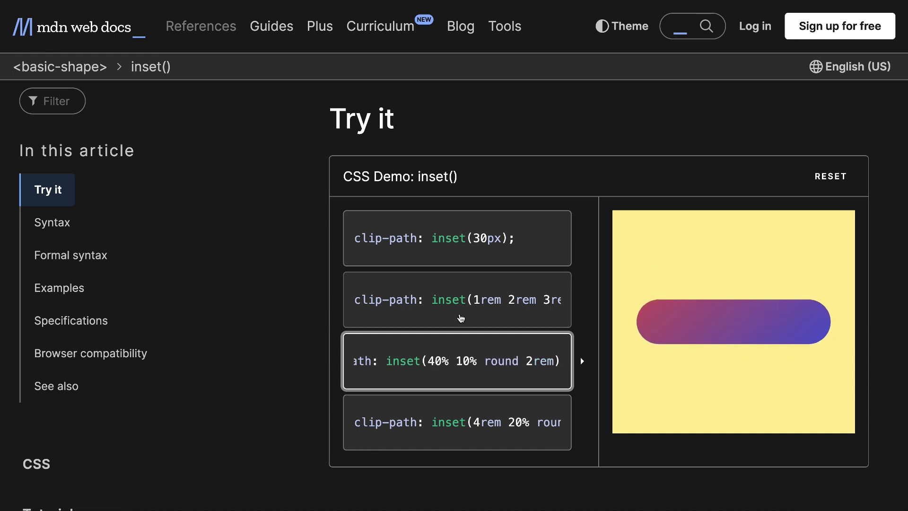
{"action": "left_click", "coordinate": [451, 311]}
{"action": "scroll", "coordinate": [451, 310], "scroll_direction": "right", "scroll_amount": 3}
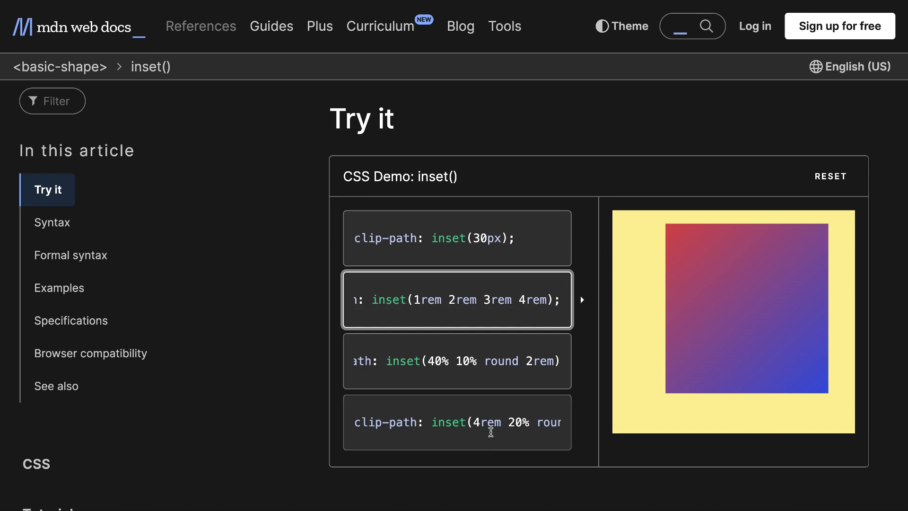
Edit the corner radius values of the fourth inset() example.
{"action": "left_click", "coordinate": [491, 432]}
{"action": "scroll", "coordinate": [494, 421], "scroll_direction": "right", "scroll_amount": 3}
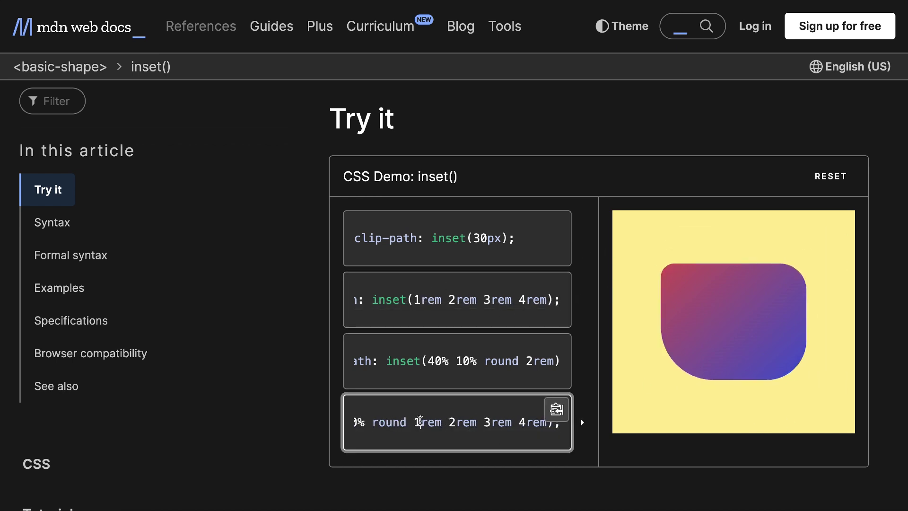
{"action": "left_click", "coordinate": [420, 420]}
{"action": "key", "text": "BackSpace"}
{"action": "type", "text": "0"}
{"action": "key", "text": "Right"}
{"action": "key", "text": "Right"}
{"action": "key", "text": "Right"}
{"action": "key", "text": "Right"}
{"action": "key", "text": "Right"}
{"action": "key", "text": "BackSpace"}
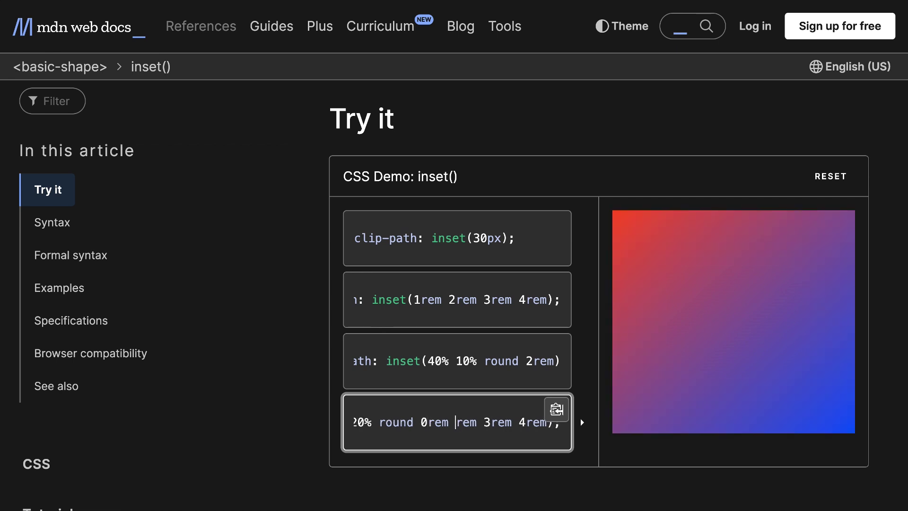
{"action": "type", "text": "4"}
{"action": "key", "text": "Right"}
{"action": "key", "text": "Right"}
{"action": "key", "text": "Right"}
{"action": "key", "text": "Right"}
{"action": "key", "text": "Right"}
{"action": "key", "text": "BackSpace"}
{"action": "type", "text": "0"}
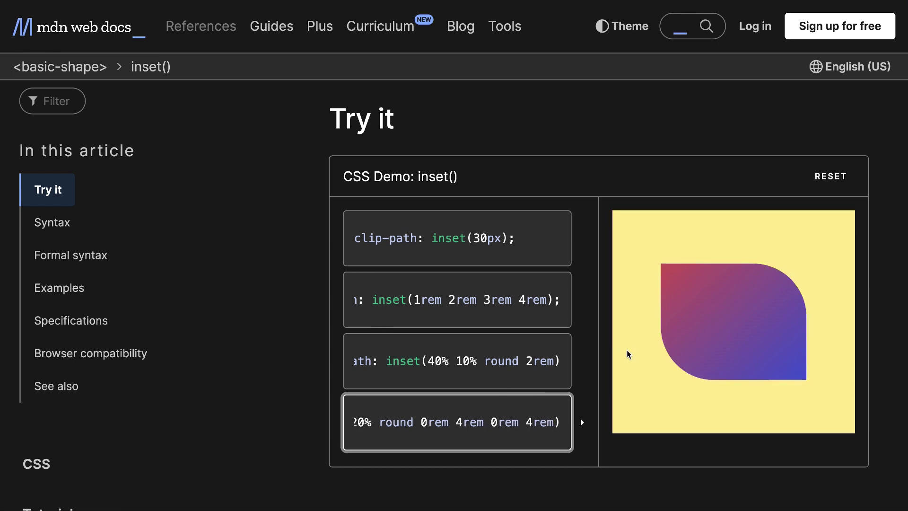
Change the third example to inset(30% round 2rem) and copy its code.
{"action": "left_click", "coordinate": [471, 361]}
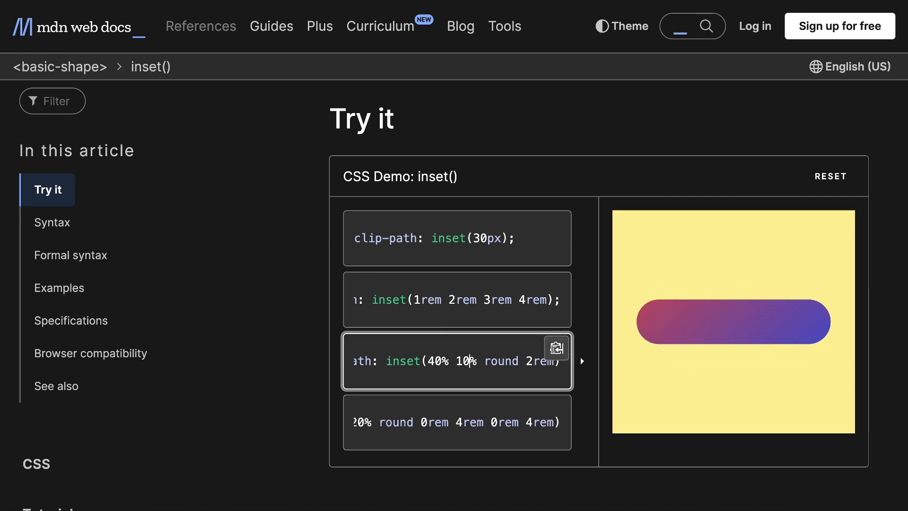
{"action": "key", "text": "Right"}
{"action": "key", "text": "BackSpace"}
{"action": "key", "text": "BackSpace"}
{"action": "key", "text": "BackSpace"}
{"action": "key", "text": "BackSpace"}
{"action": "key", "text": "Left"}
{"action": "key", "text": "Left"}
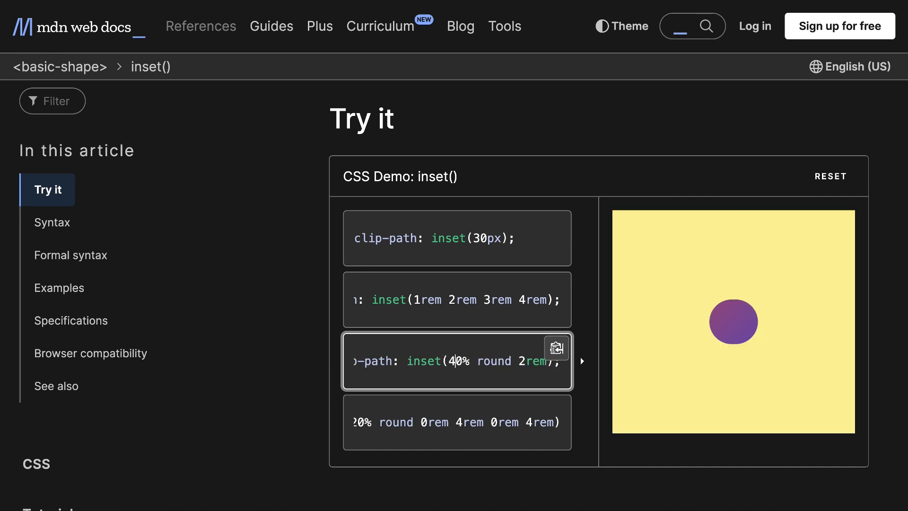
{"action": "key", "text": "BackSpace"}
{"action": "type", "text": "1"}
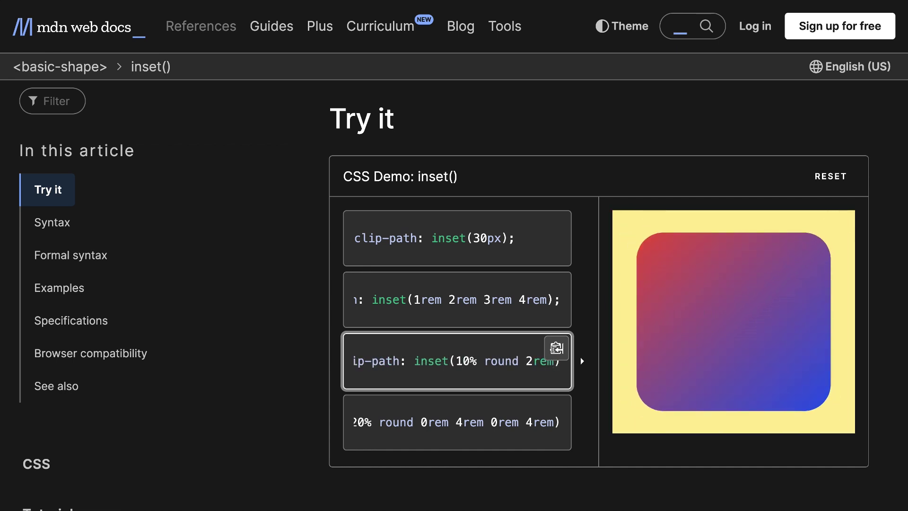
{"action": "key", "text": "BackSpace"}
{"action": "type", "text": "3"}
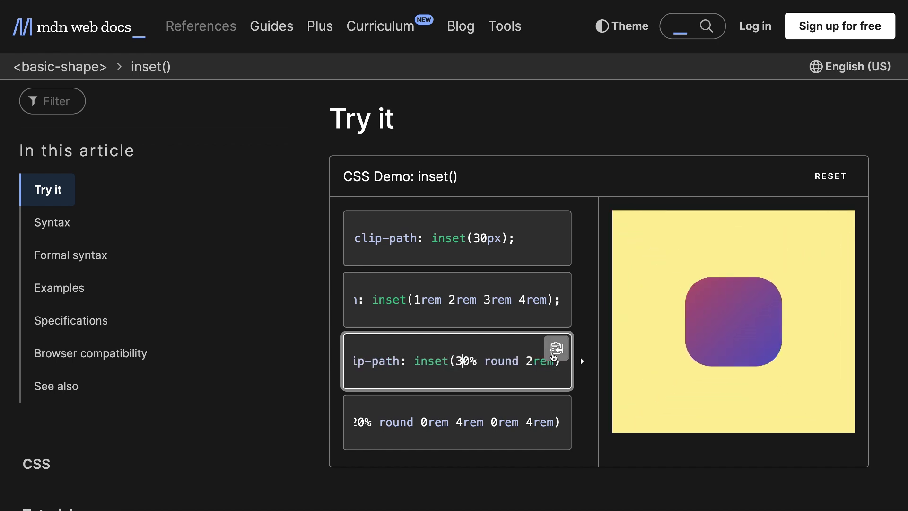
{"action": "left_click", "coordinate": [554, 356]}
Add the custom property clip-path: inset(30% round 2rem) to the hero image.
{"action": "key", "text": "ctrl+Tab"}
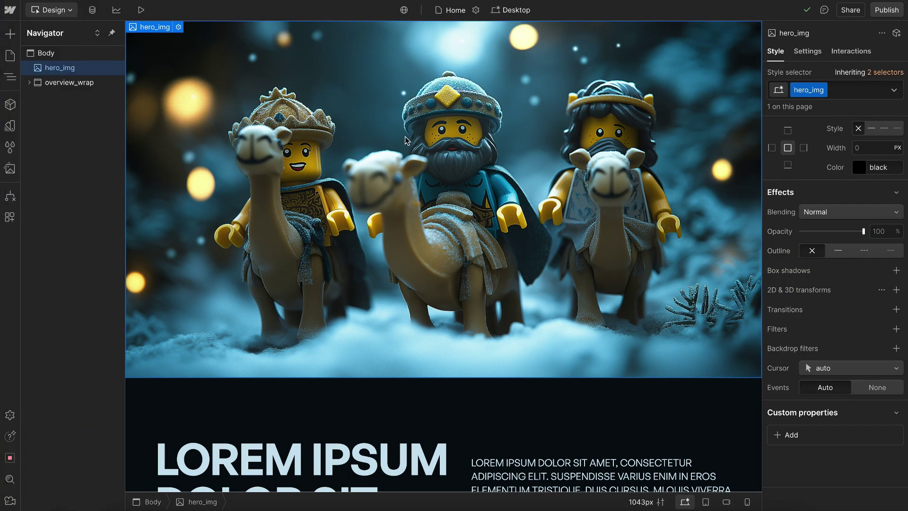
{"action": "left_click", "coordinate": [787, 433]}
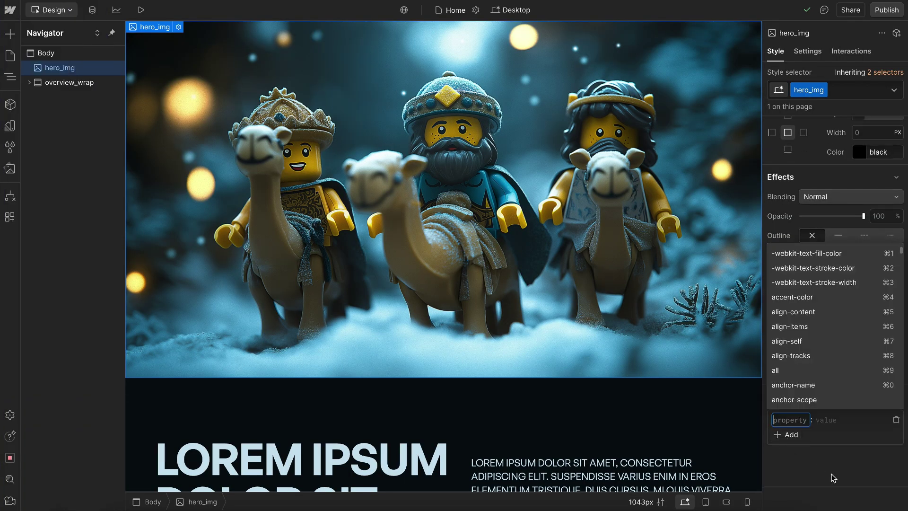
{"action": "key", "text": "ctrl+v"}
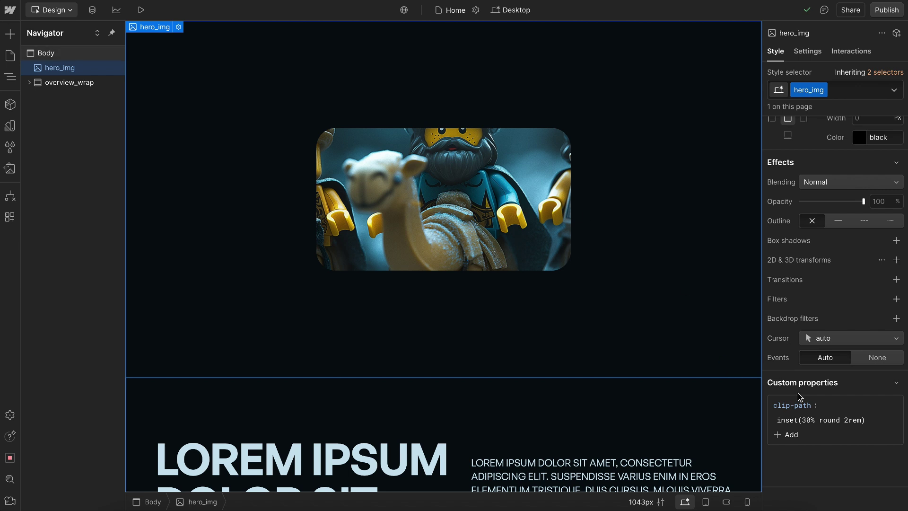
Change the clip-path inset amount to calc(50% - 20vw), keeping the 2rem radius.
{"action": "left_click", "coordinate": [812, 420]}
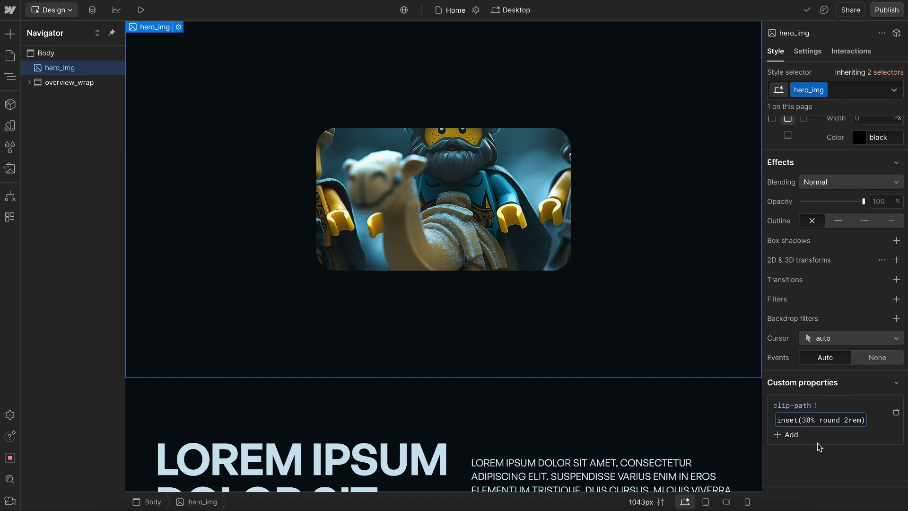
{"action": "key", "text": "BackSpace"}
{"action": "type", "text": "5"}
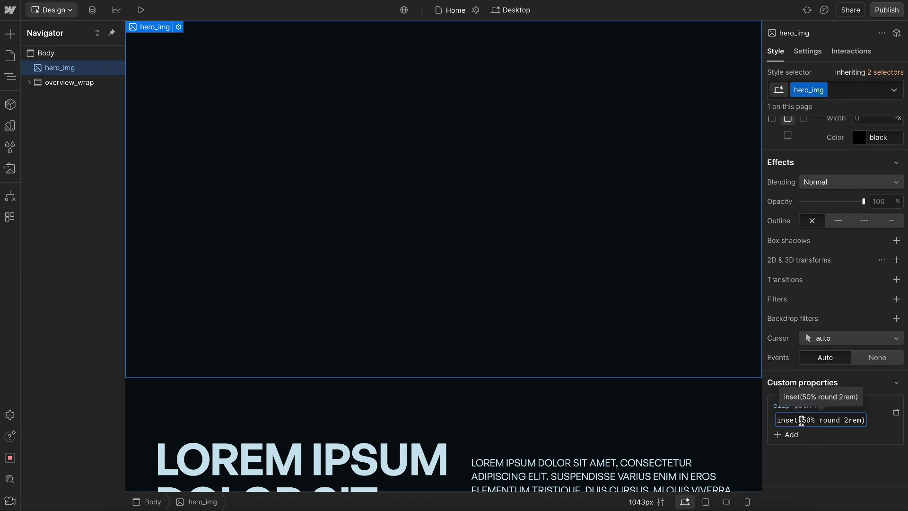
{"action": "key", "text": "Left"}
{"action": "type", "text": "calc("}
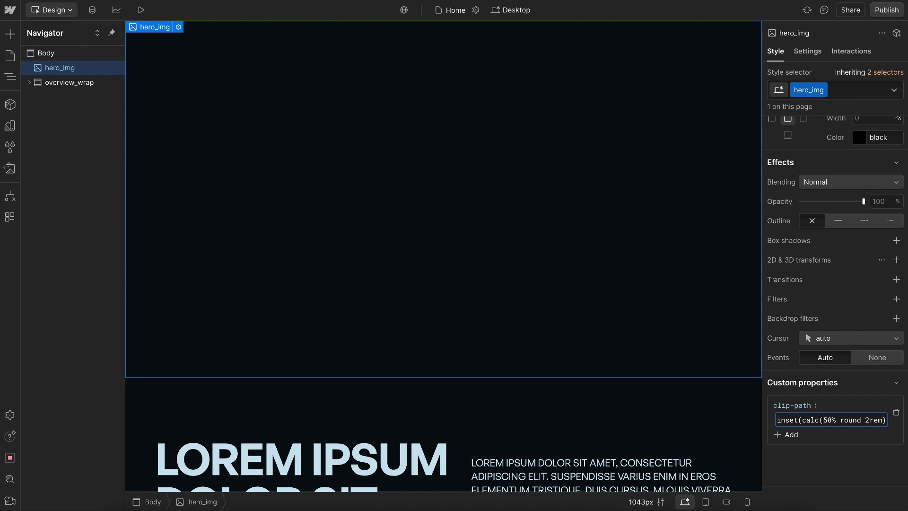
{"action": "key", "text": "Right"}
{"action": "key", "text": "Right"}
{"action": "key", "text": "Right"}
{"action": "type", "text": ")"}
{"action": "key", "text": "Left"}
{"action": "type", "text": "- 20vw"}
{"action": "key", "text": "Return"}
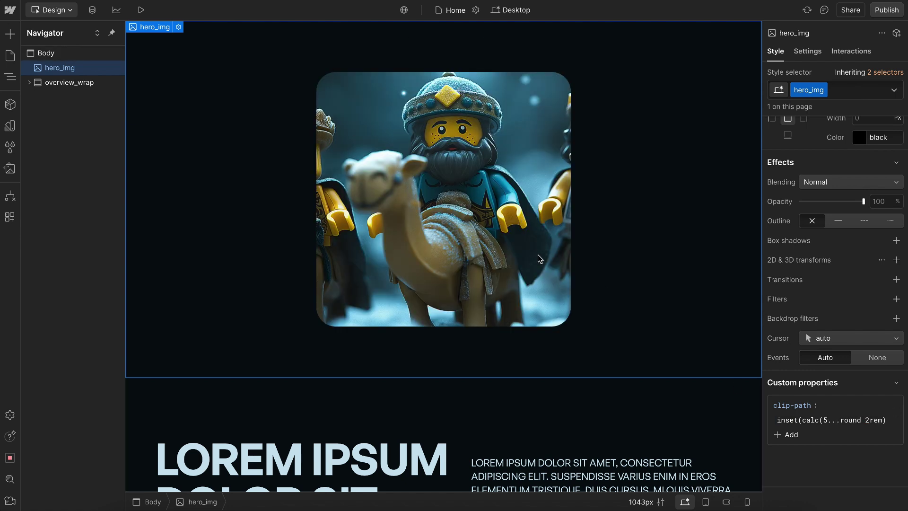
Copy the calc(50% - 20vw) expression and paste it back into the clip-path value.
{"action": "left_click", "coordinate": [846, 418]}
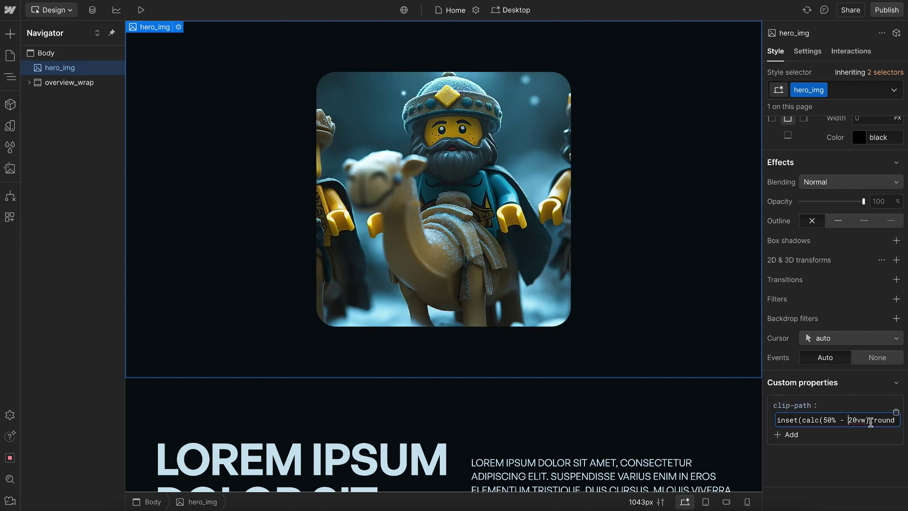
{"action": "left_click_drag", "start_coordinate": [869, 420], "coordinate": [813, 420]}
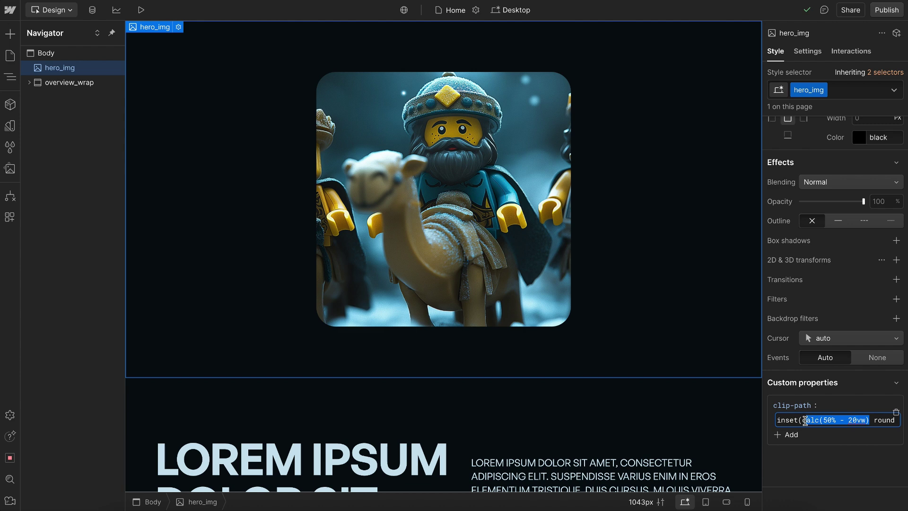
{"action": "key", "text": "Right"}
{"action": "key", "text": "ctrl+v"}
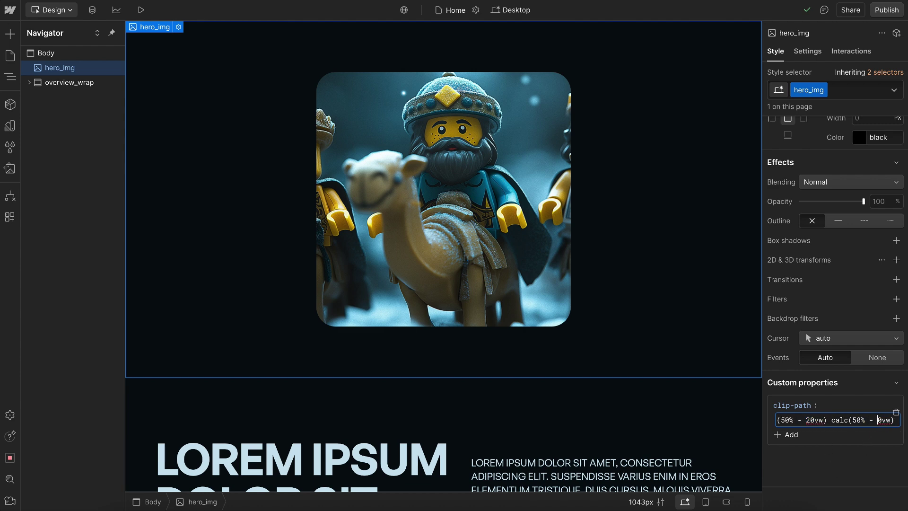
{"action": "key", "text": "Return"}
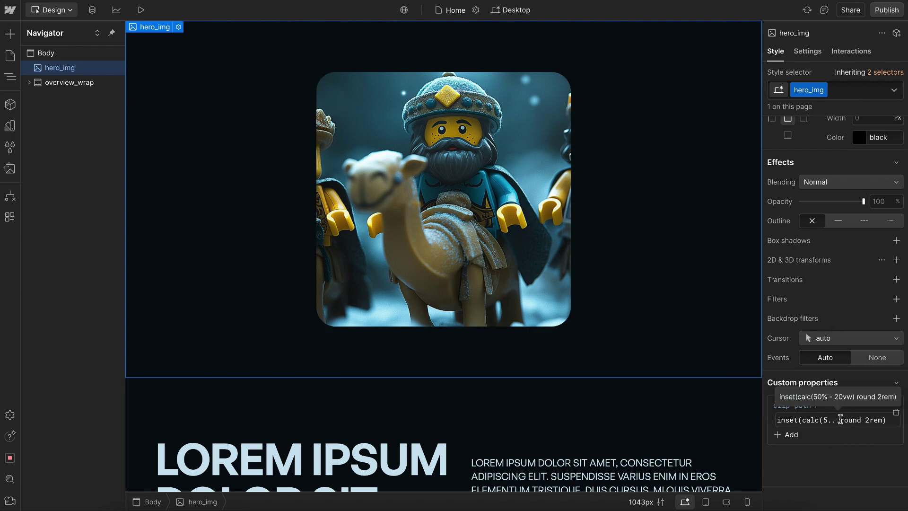
Review the 2rem, 20vw and 50 parts of the clip-path value and close the editor.
{"action": "left_click", "coordinate": [872, 425]}
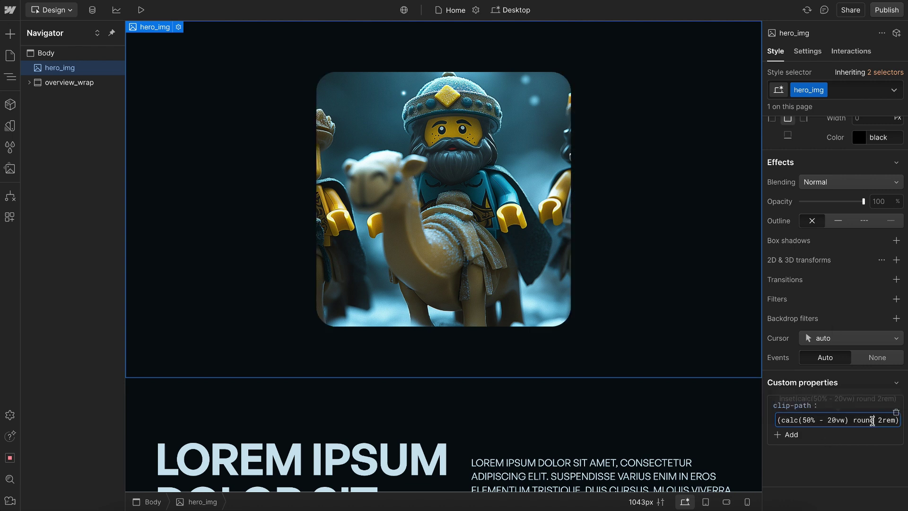
{"action": "double_click", "coordinate": [885, 419]}
{"action": "left_click", "coordinate": [833, 420]}
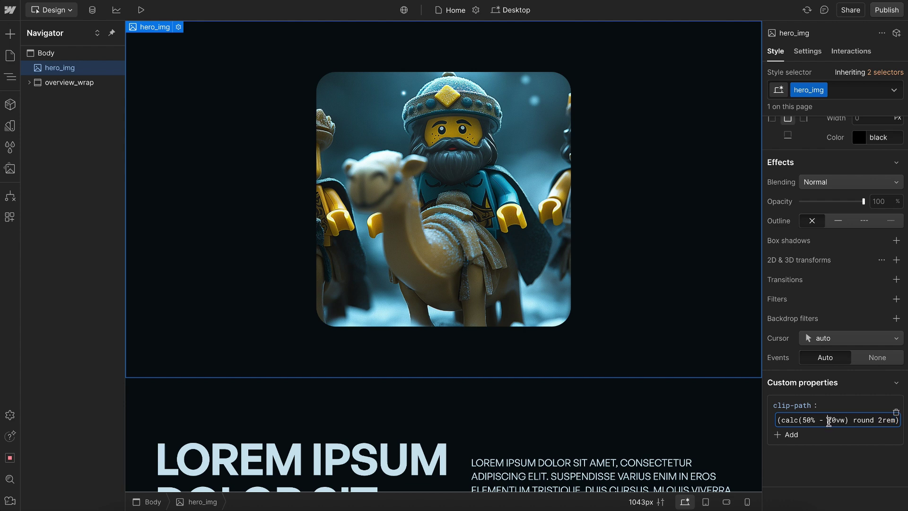
{"action": "double_click", "coordinate": [834, 420]}
{"action": "double_click", "coordinate": [807, 420]}
{"action": "left_click", "coordinate": [838, 474]}
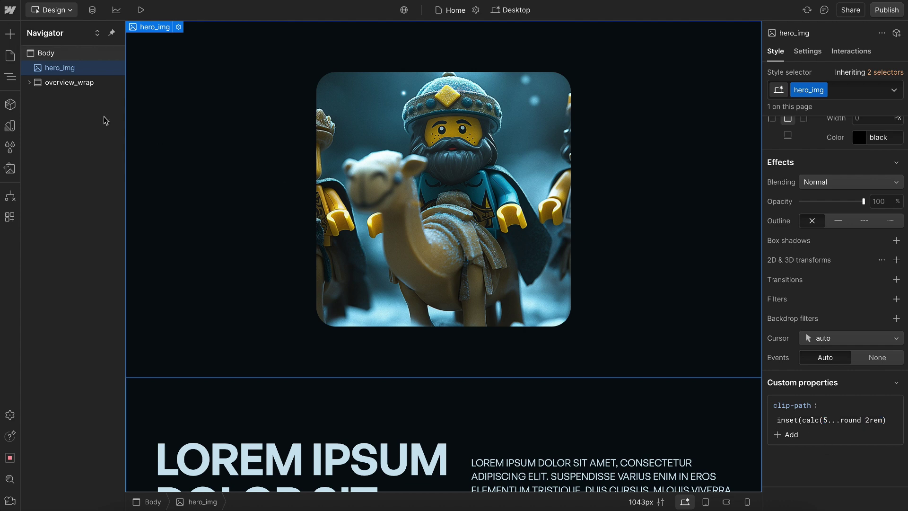
Create a Percentage variable named square-percent with value 50.
{"action": "left_click", "coordinate": [10, 126]}
{"action": "left_click", "coordinate": [79, 99]}
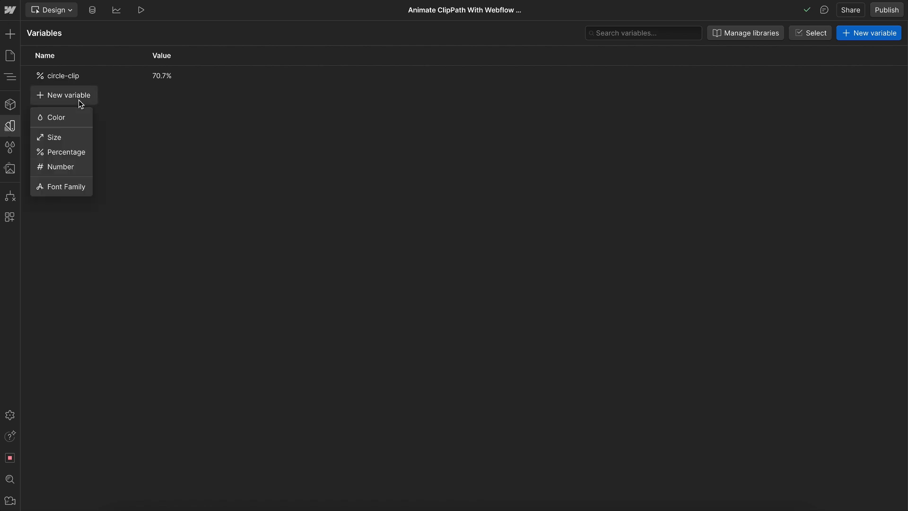
{"action": "left_click", "coordinate": [74, 150]}
{"action": "type", "text": "s"}
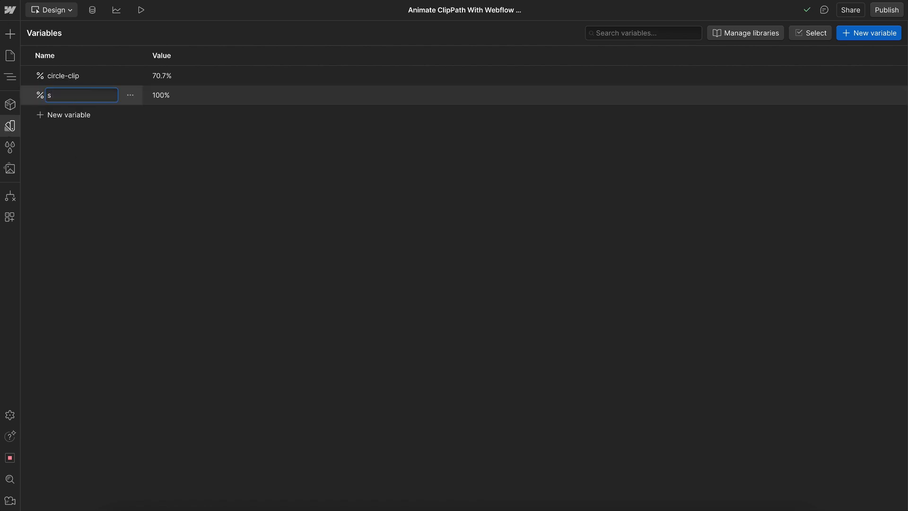
{"action": "type", "text": "-"}
{"action": "key", "text": "ctrl+a"}
{"action": "left_click", "coordinate": [73, 95]}
{"action": "type", "text": "percent"}
{"action": "left_click", "coordinate": [180, 94]}
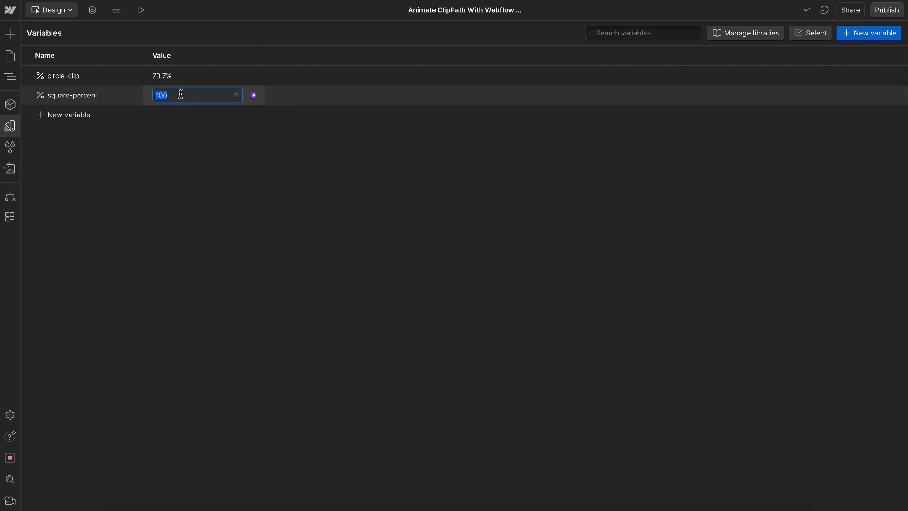
{"action": "type", "text": "50"}
Add a Size variable named square-radius set to 2rem.
{"action": "left_click", "coordinate": [74, 115]}
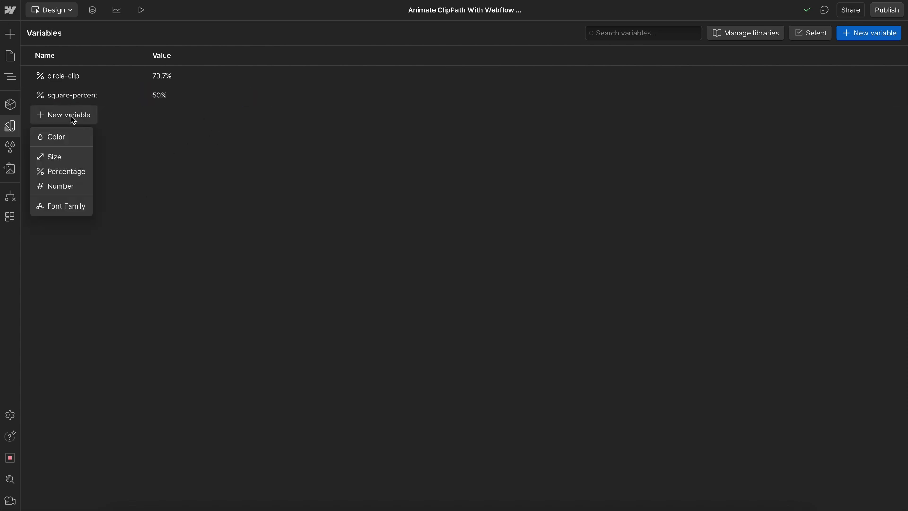
{"action": "left_click", "coordinate": [74, 157]}
{"action": "type", "text": "square-radius"}
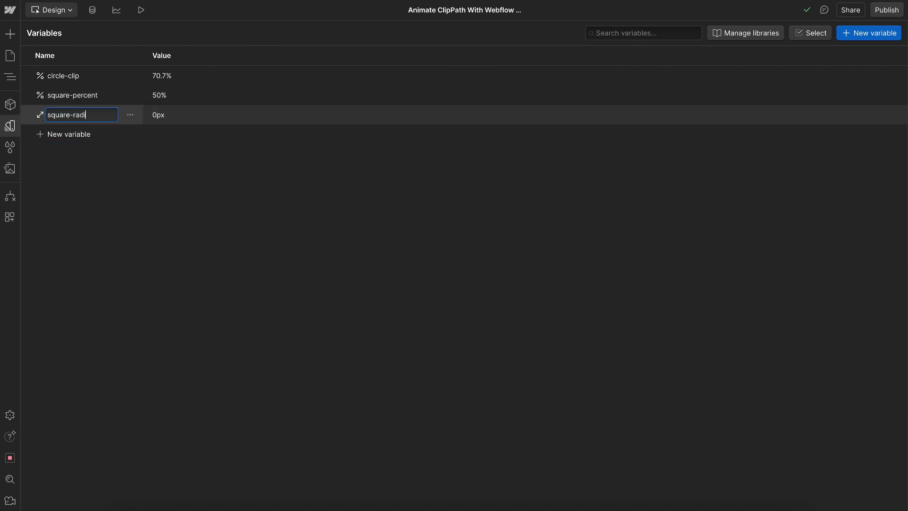
{"action": "left_click", "coordinate": [181, 115]}
{"action": "type", "text": "2rem"}
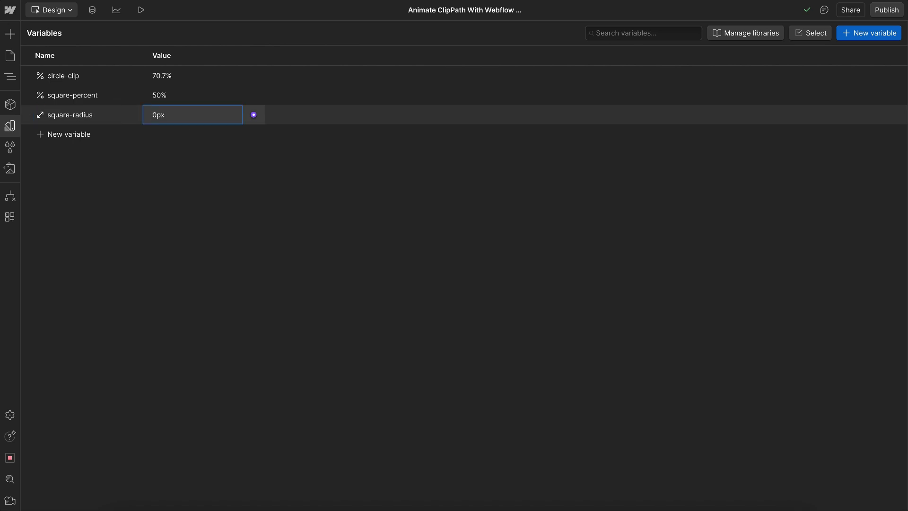
Add a Size variable square-size set to 20vw, then copy square-percent's CSS reference.
{"action": "left_click", "coordinate": [74, 134]}
{"action": "left_click", "coordinate": [70, 178]}
{"action": "type", "text": "square-"}
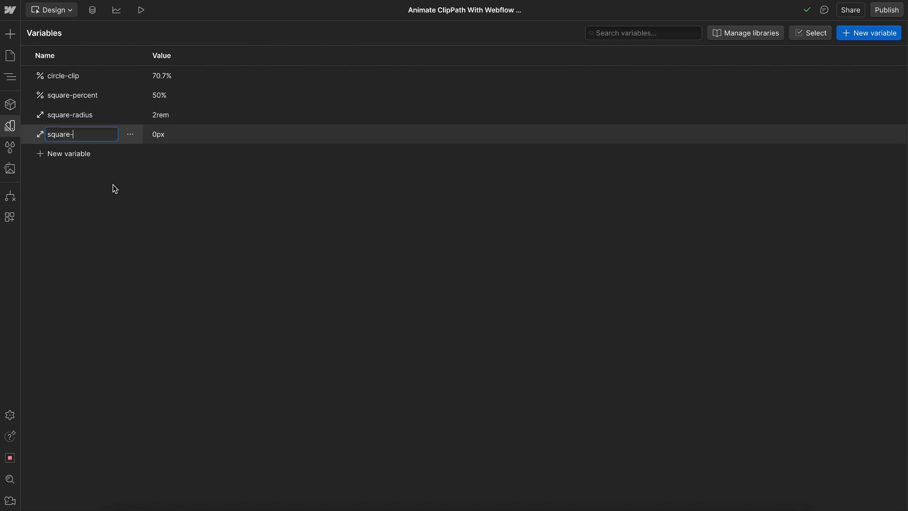
{"action": "type", "text": "size"}
{"action": "key", "text": "Return"}
{"action": "left_click", "coordinate": [171, 132]}
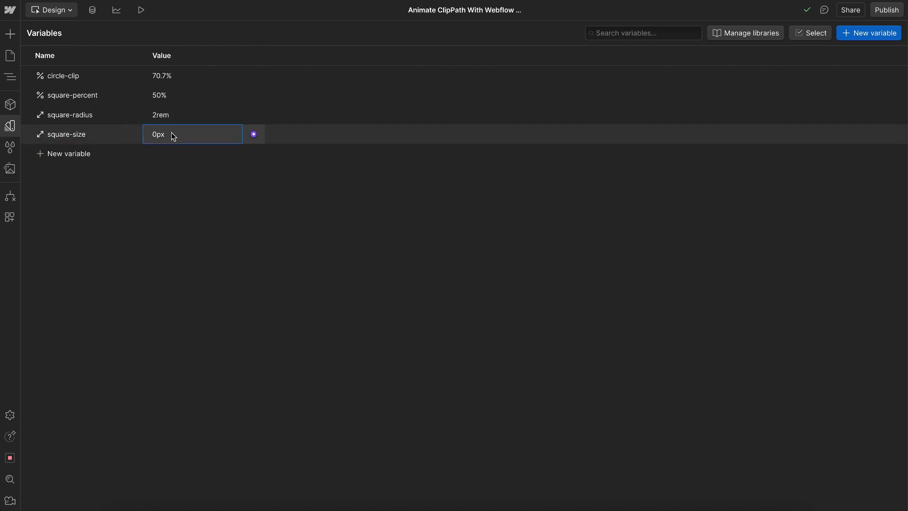
{"action": "type", "text": "20vw"}
{"action": "key", "text": "Return"}
{"action": "left_click", "coordinate": [130, 95]}
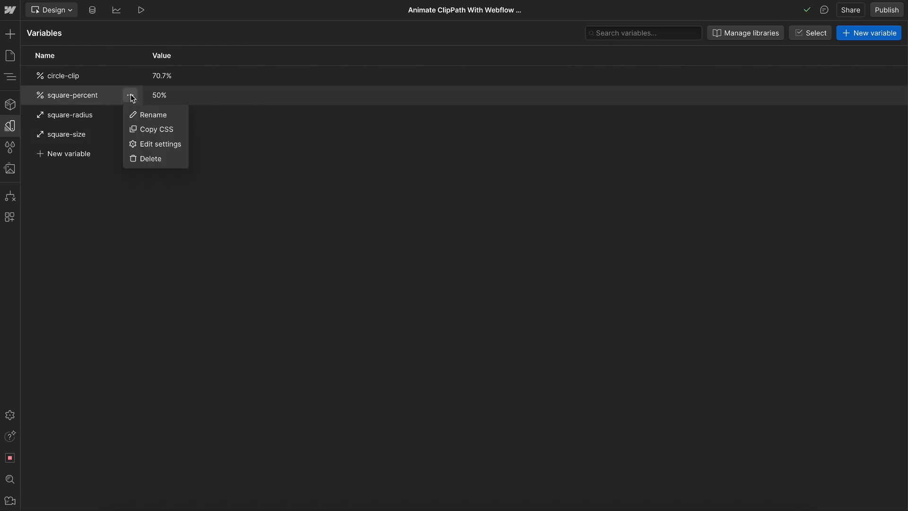
{"action": "left_click", "coordinate": [165, 135]}
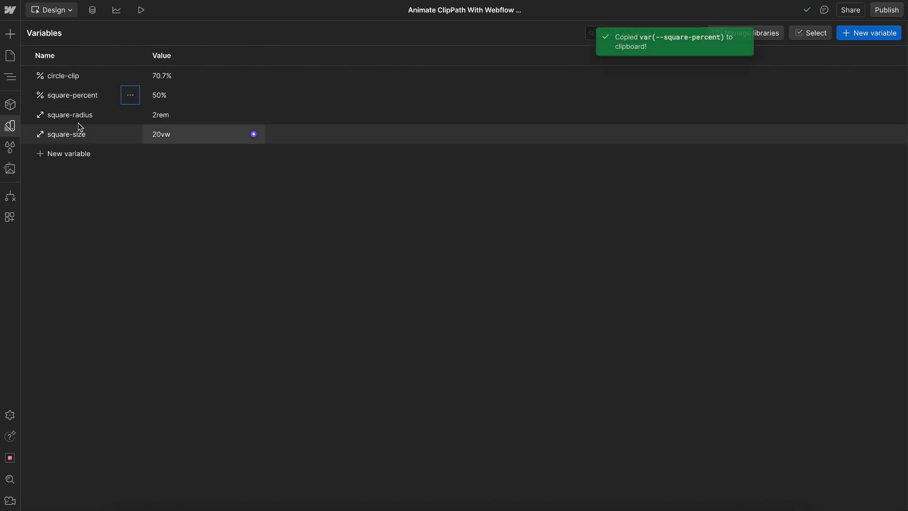
Replace the 50 in the clip-path with var(--square-percent).
{"action": "left_click", "coordinate": [9, 125]}
{"action": "left_click", "coordinate": [831, 419]}
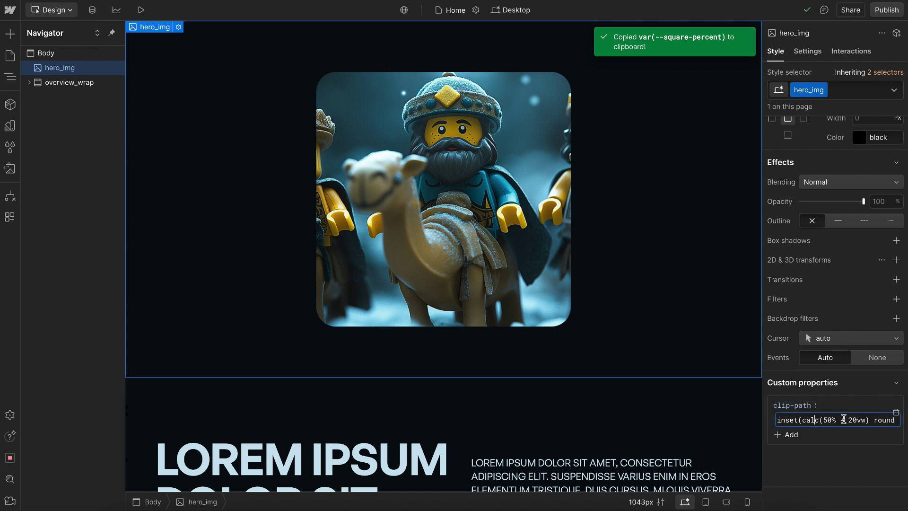
{"action": "double_click", "coordinate": [829, 420]}
{"action": "key", "text": "ctrl+v"}
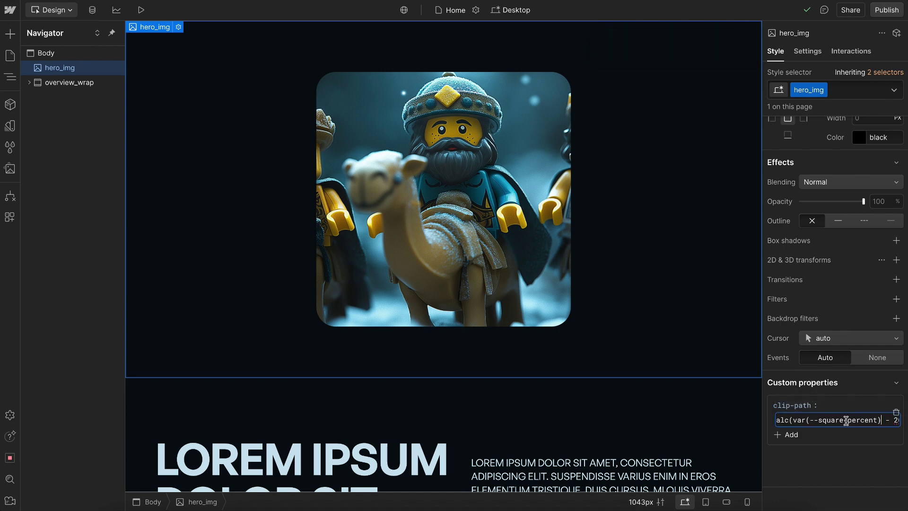
Replace 20vw and 2rem with var(--square-size) and var(--square-radius) in the clip-path.
{"action": "double_click", "coordinate": [834, 419]}
{"action": "key", "text": "ctrl+v"}
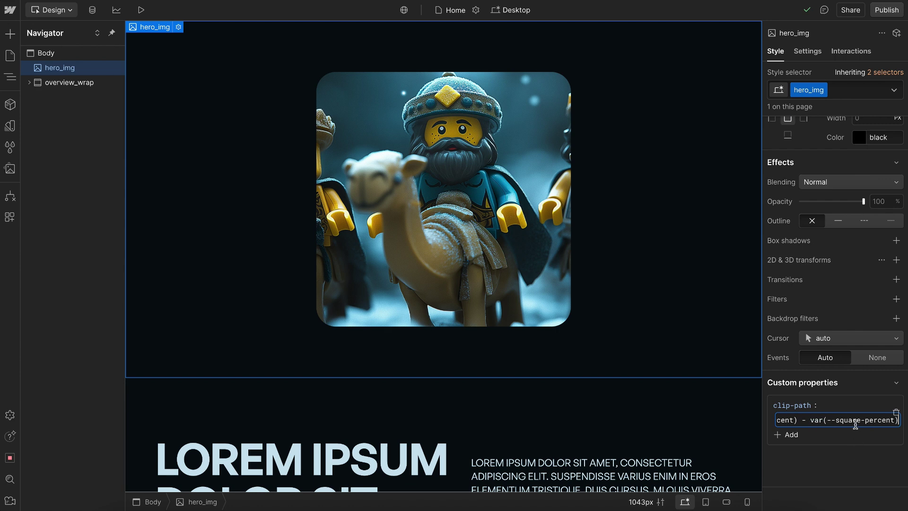
{"action": "double_click", "coordinate": [873, 420]}
{"action": "type", "text": "size)) round 2rem"}
{"action": "double_click", "coordinate": [886, 421]}
{"action": "key", "text": "ctrl+v"}
{"action": "double_click", "coordinate": [878, 421]}
{"action": "type", "text": "radius"}
{"action": "key", "text": "Return"}
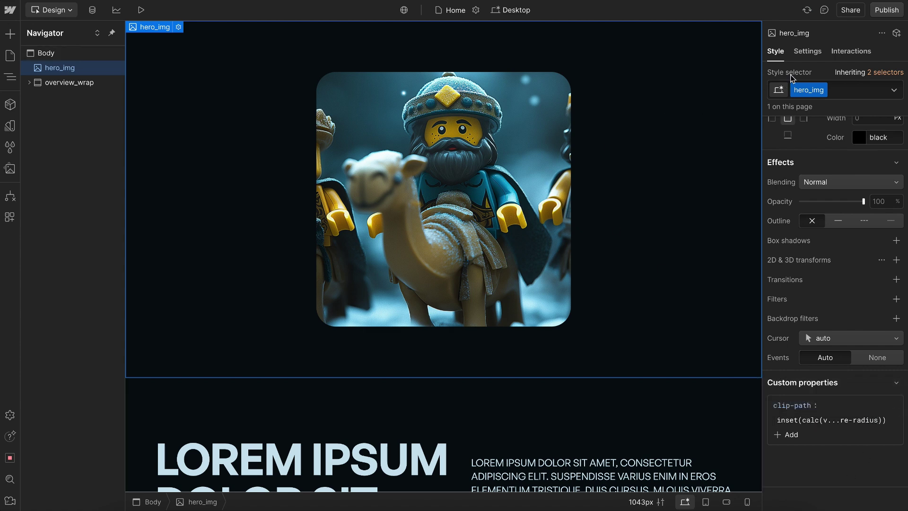
Add a Page load trigger that starts a new timed animation.
{"action": "left_click", "coordinate": [841, 56]}
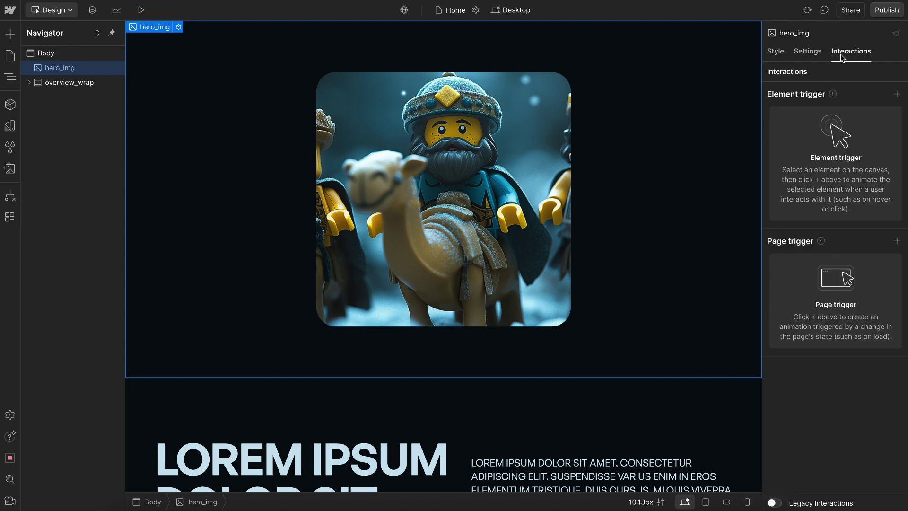
{"action": "left_click", "coordinate": [897, 241]}
{"action": "left_click", "coordinate": [826, 294]}
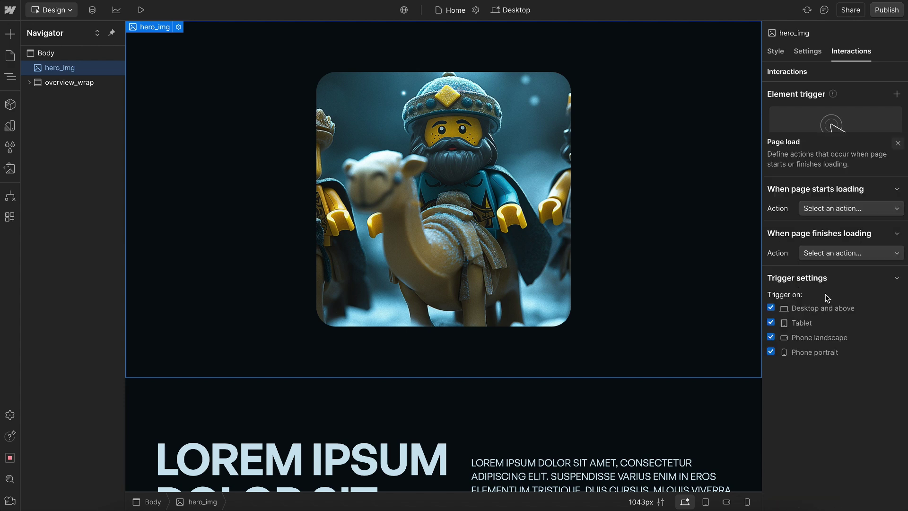
{"action": "left_click", "coordinate": [849, 158]}
{"action": "left_click", "coordinate": [845, 188]}
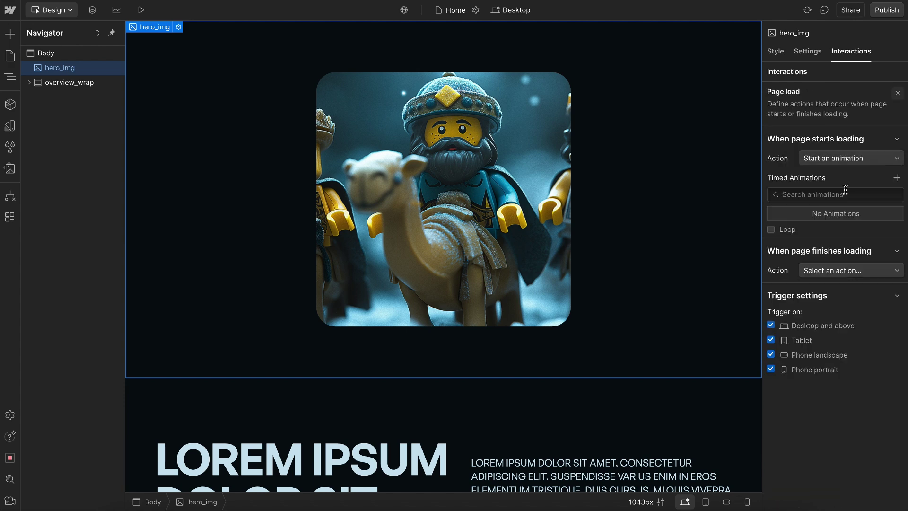
{"action": "left_click", "coordinate": [897, 178]}
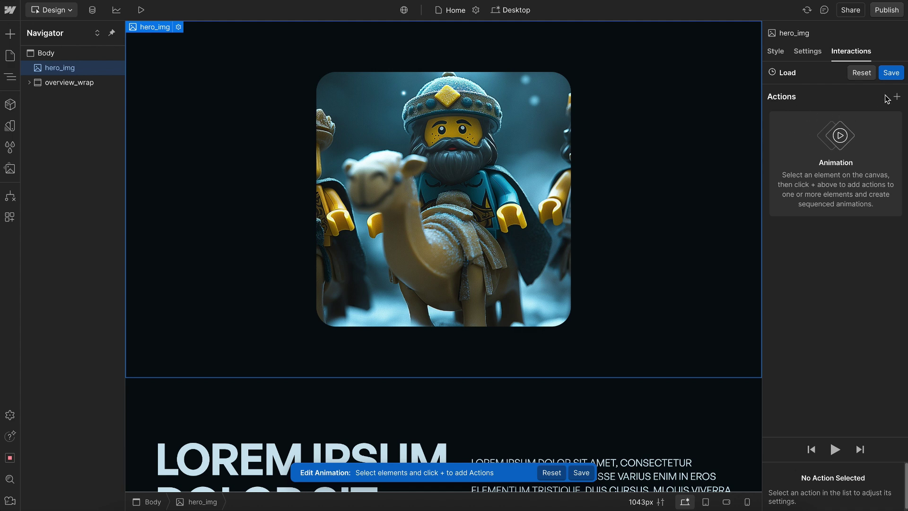
Add a Set variable value action for square-percent on class hero_img as the initial state.
{"action": "left_click", "coordinate": [897, 96]}
{"action": "left_click", "coordinate": [856, 132]}
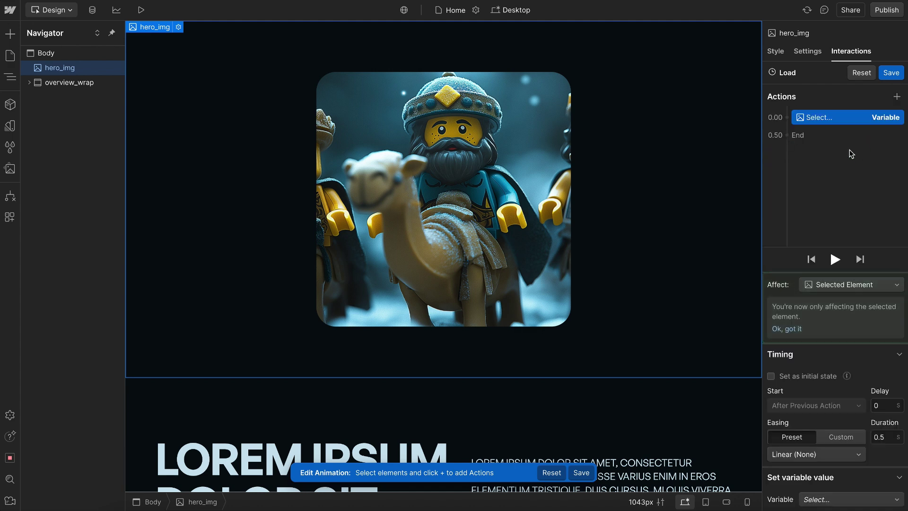
{"action": "left_click", "coordinate": [827, 285]}
{"action": "left_click", "coordinate": [830, 272]}
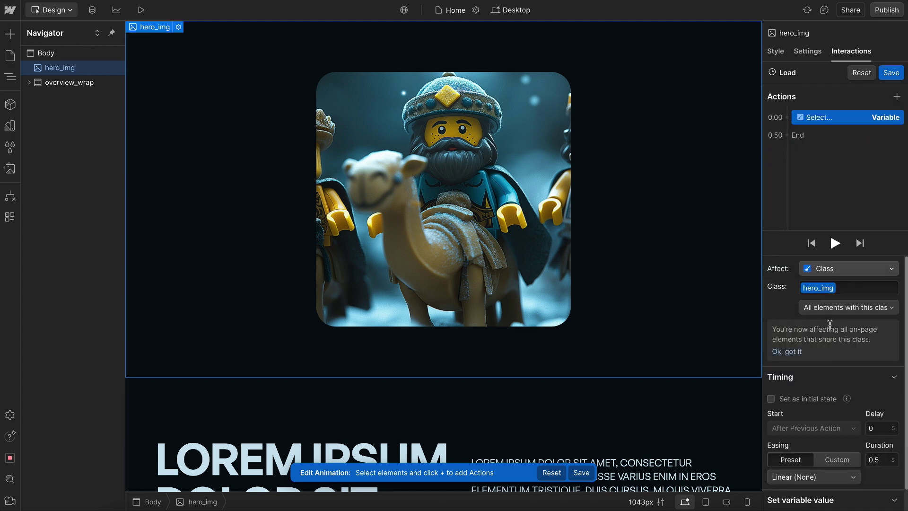
{"action": "left_click", "coordinate": [771, 399]}
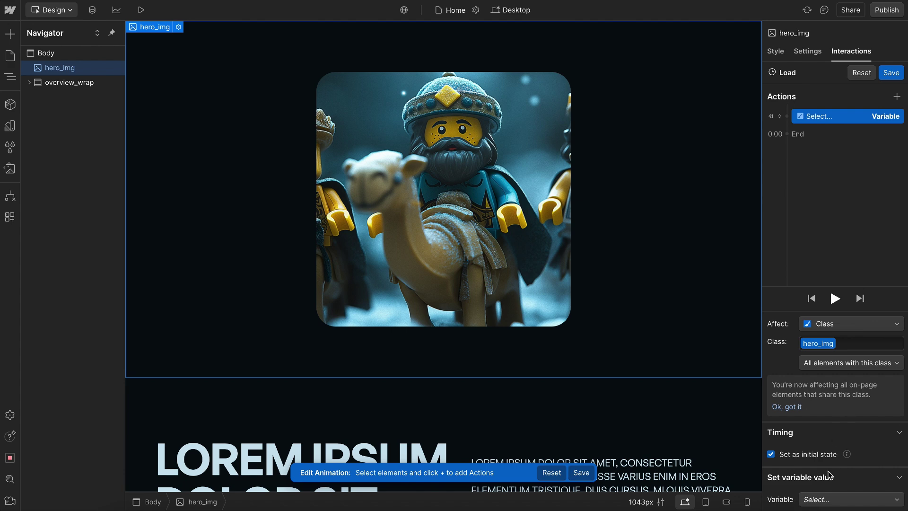
{"action": "left_click", "coordinate": [841, 499]}
{"action": "left_click", "coordinate": [834, 472]}
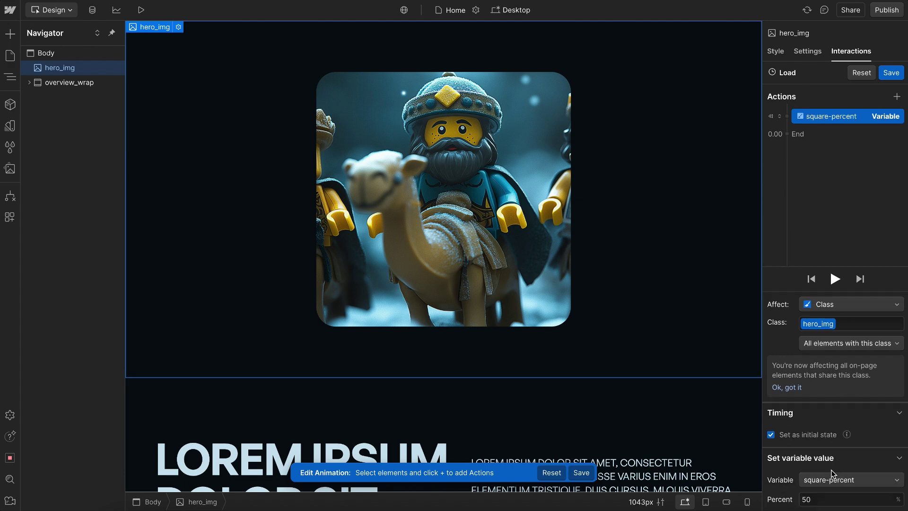
Add two more Set variable value actions for square-radius and square-size.
{"action": "left_click", "coordinate": [787, 116]}
{"action": "left_click", "coordinate": [829, 151]}
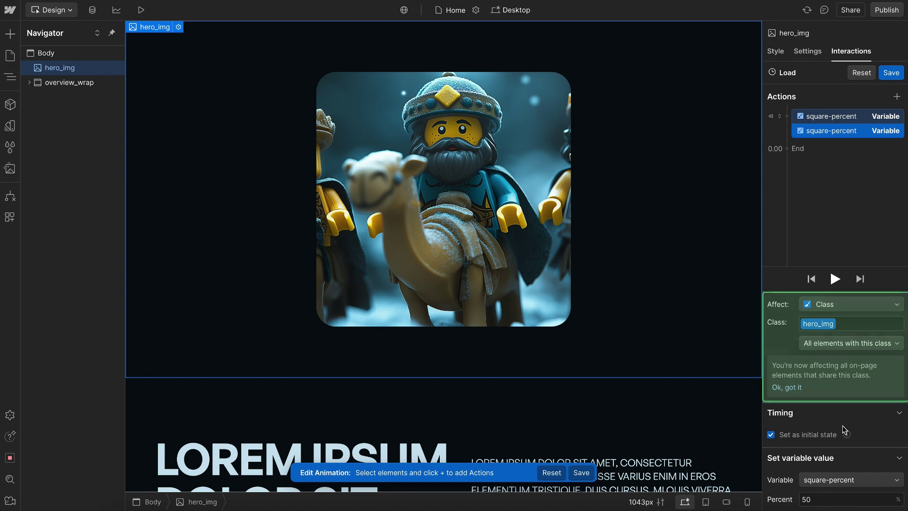
{"action": "left_click", "coordinate": [822, 480]}
{"action": "left_click", "coordinate": [822, 487]}
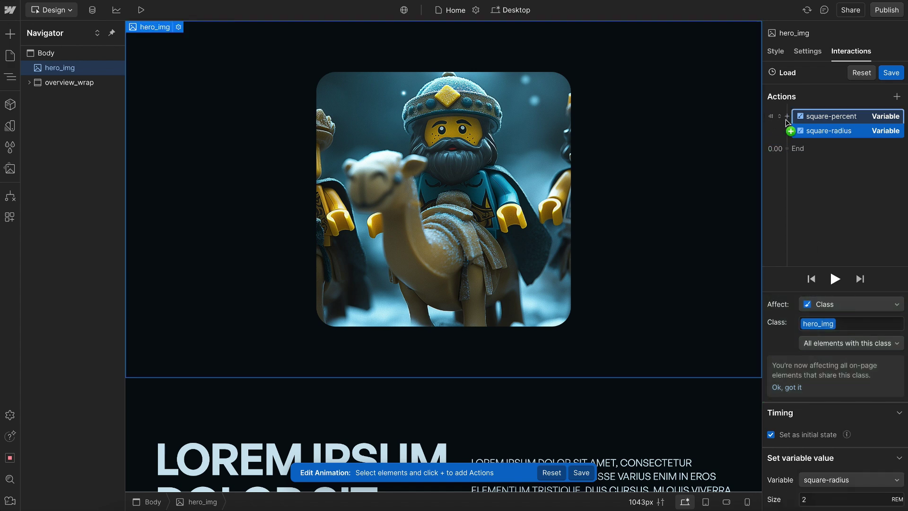
{"action": "left_click", "coordinate": [787, 116]}
{"action": "left_click", "coordinate": [835, 150]}
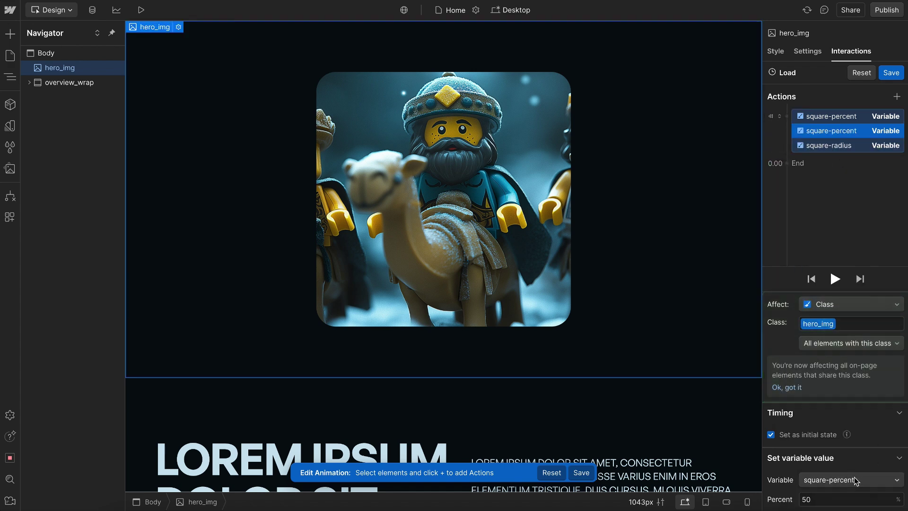
{"action": "left_click", "coordinate": [854, 478]}
{"action": "left_click", "coordinate": [839, 502]}
Duplicate the three variable actions to create a second animation step.
{"action": "left_click", "coordinate": [844, 119]}
{"action": "left_click", "coordinate": [834, 149], "text": "shift"}
{"action": "right_click", "coordinate": [835, 148]}
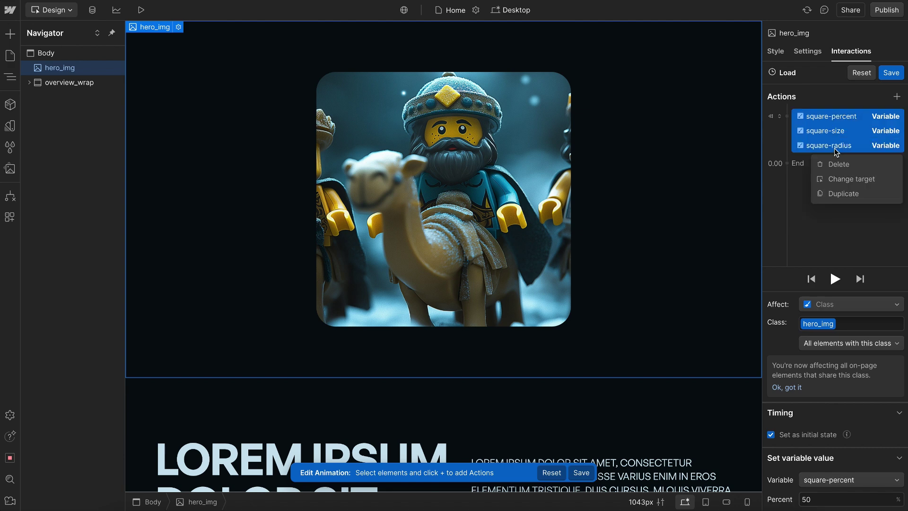
{"action": "left_click", "coordinate": [844, 194]}
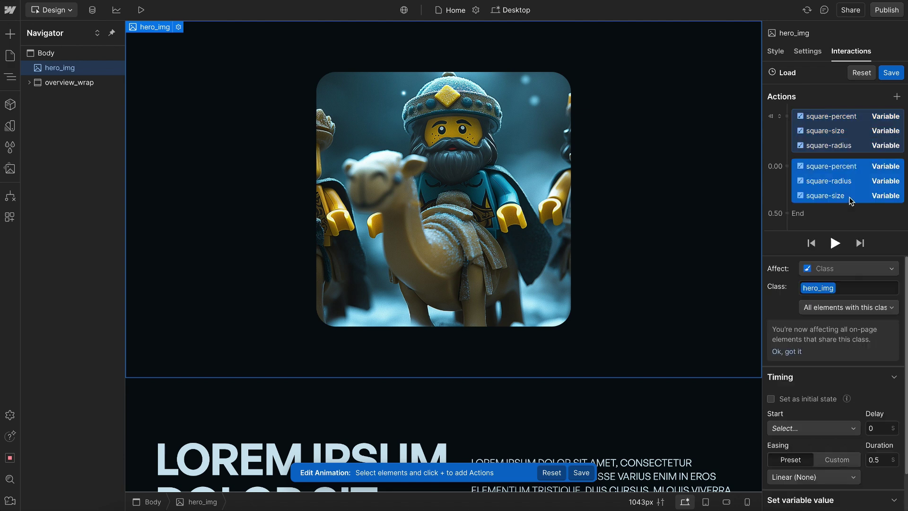
Give the duplicated actions a 2.5 s duration with In Out Sine easing.
{"action": "left_click", "coordinate": [880, 461]}
{"action": "type", "text": "2.5"}
{"action": "left_click", "coordinate": [817, 477]}
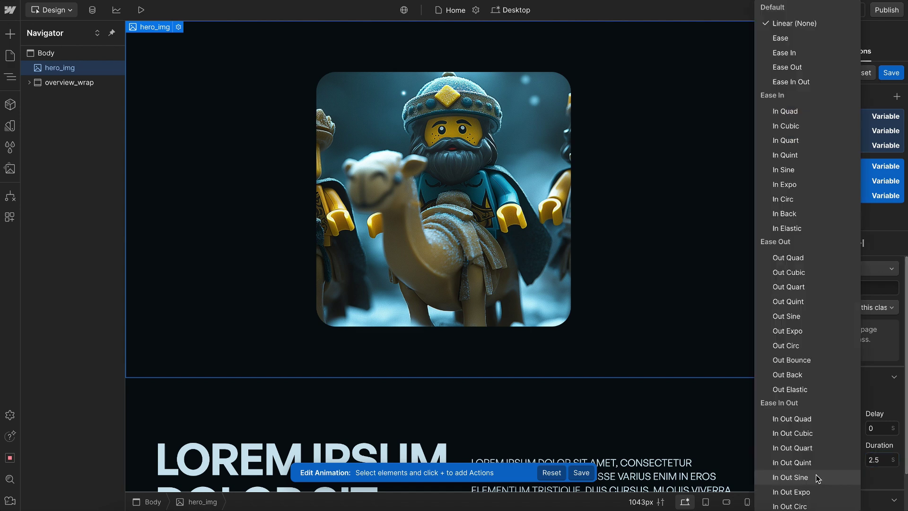
{"action": "scroll", "coordinate": [816, 475], "scroll_direction": "down", "scroll_amount": 2}
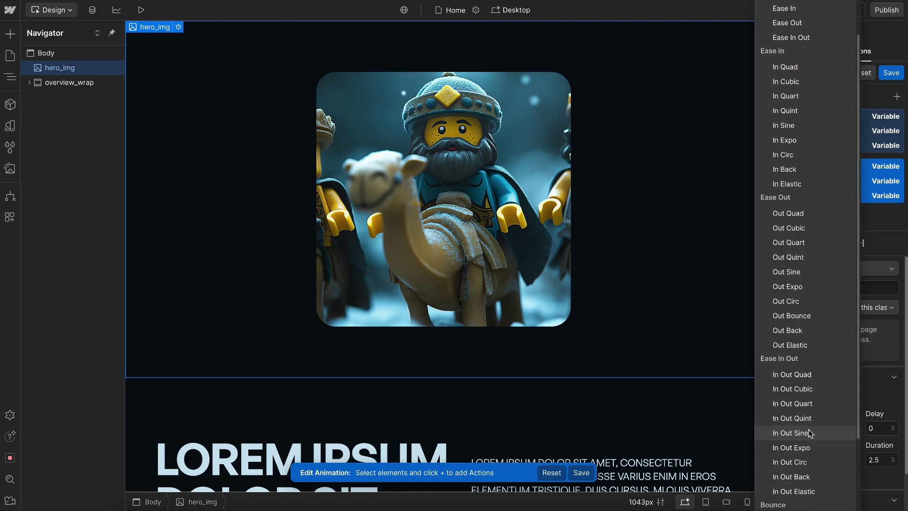
{"action": "left_click", "coordinate": [809, 432]}
{"action": "scroll", "coordinate": [810, 432], "scroll_direction": "down", "scroll_amount": 2}
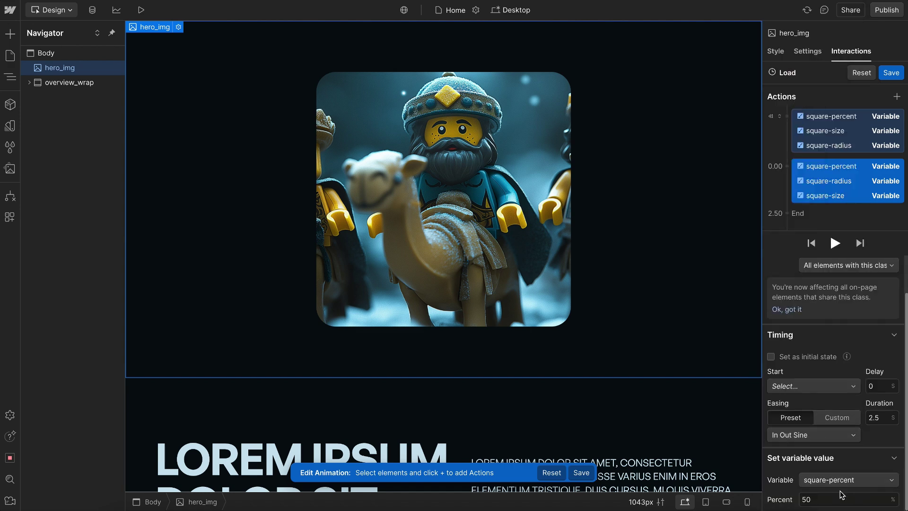
Set the duplicated square-size and square-percent values to 0 and select the radius value.
{"action": "left_click", "coordinate": [832, 168]}
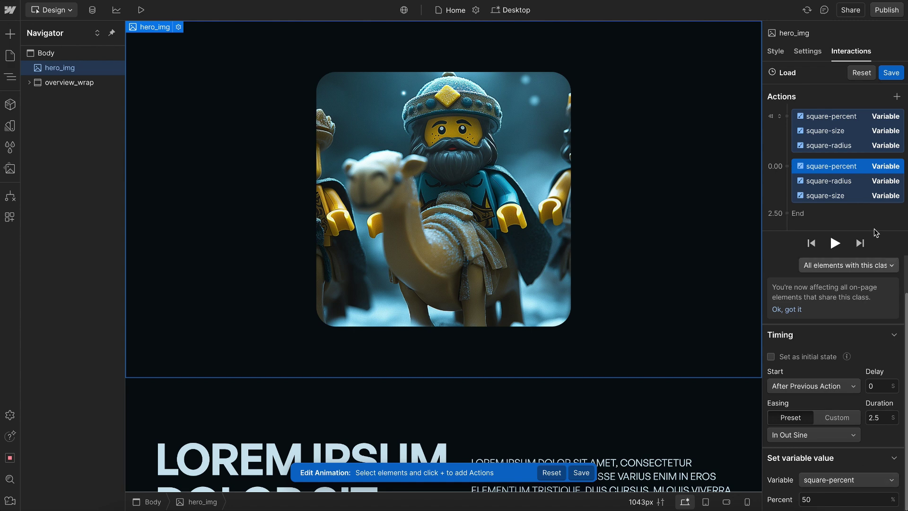
{"action": "left_click", "coordinate": [859, 198]}
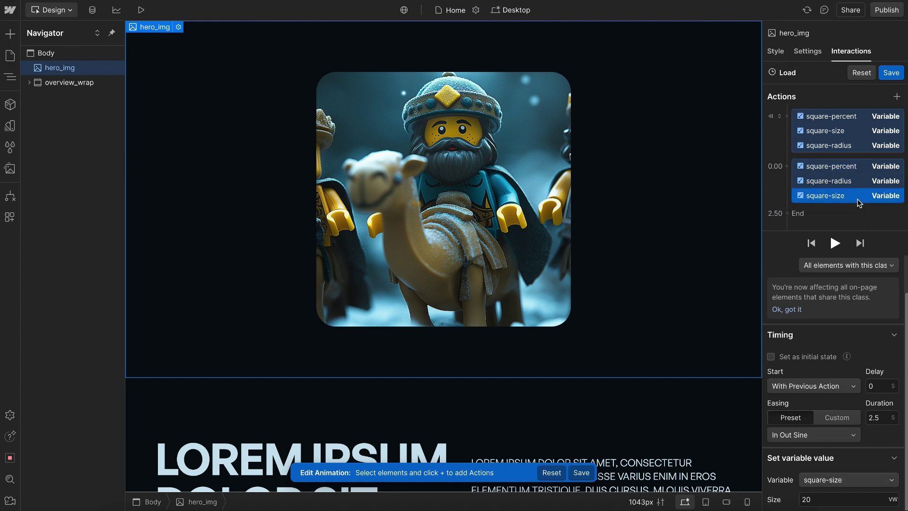
{"action": "double_click", "coordinate": [819, 495]}
{"action": "type", "text": "0"}
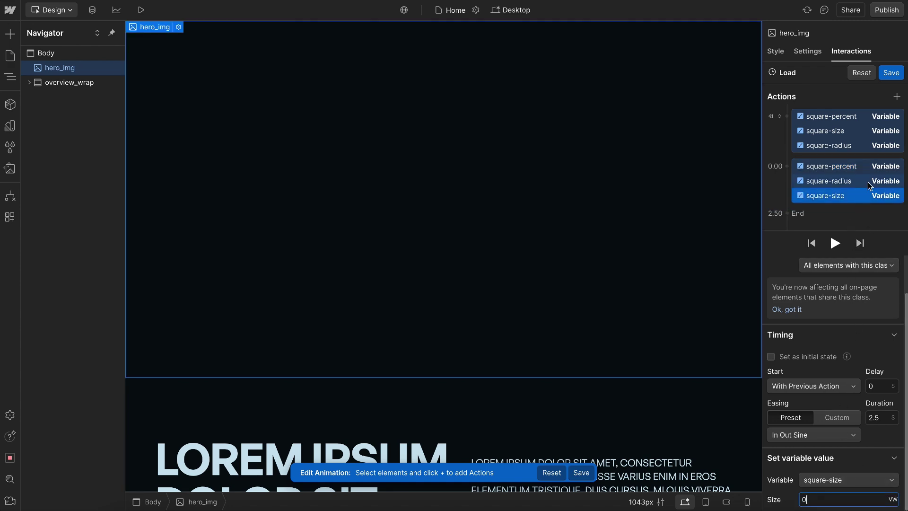
{"action": "left_click", "coordinate": [861, 168]}
{"action": "double_click", "coordinate": [824, 500]}
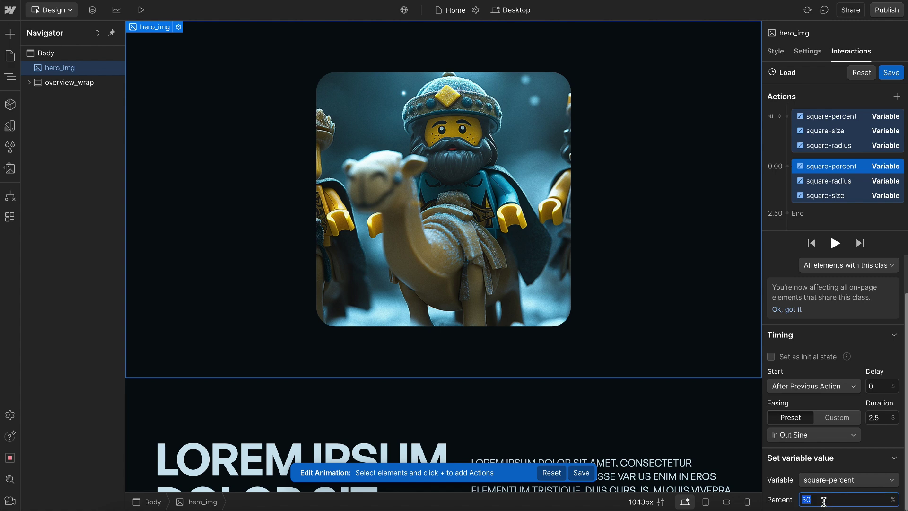
{"action": "type", "text": "0"}
{"action": "left_click", "coordinate": [846, 182]}
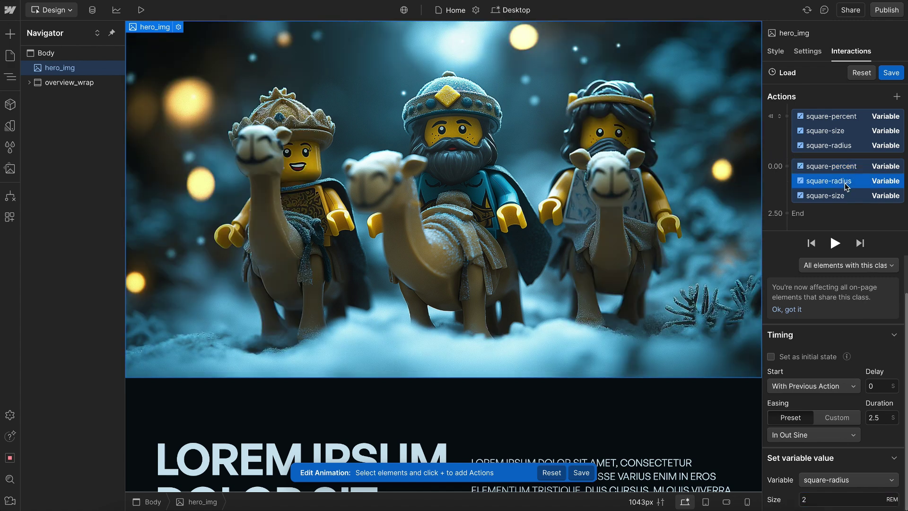
{"action": "double_click", "coordinate": [822, 499]}
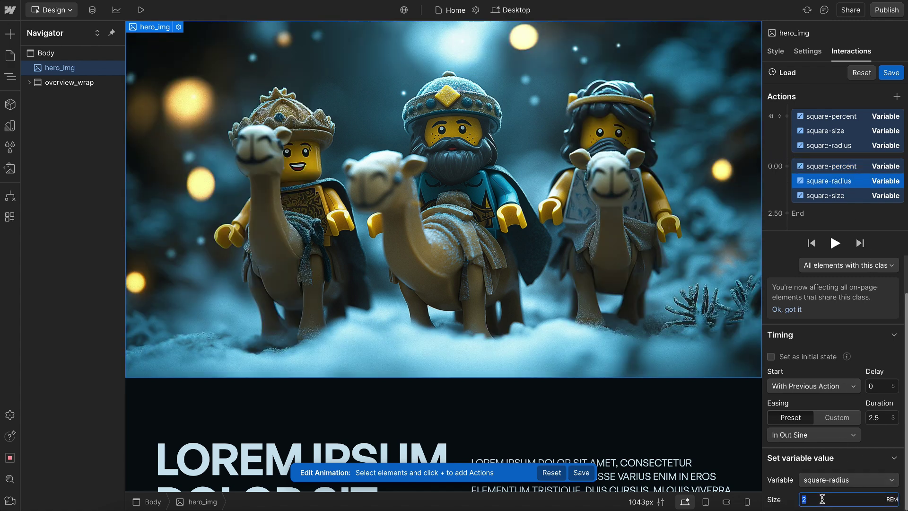
Set the end radius to 0, preview the reveal, and change initial square-percent to 51.
{"action": "type", "text": "0"}
{"action": "left_click", "coordinate": [835, 243]}
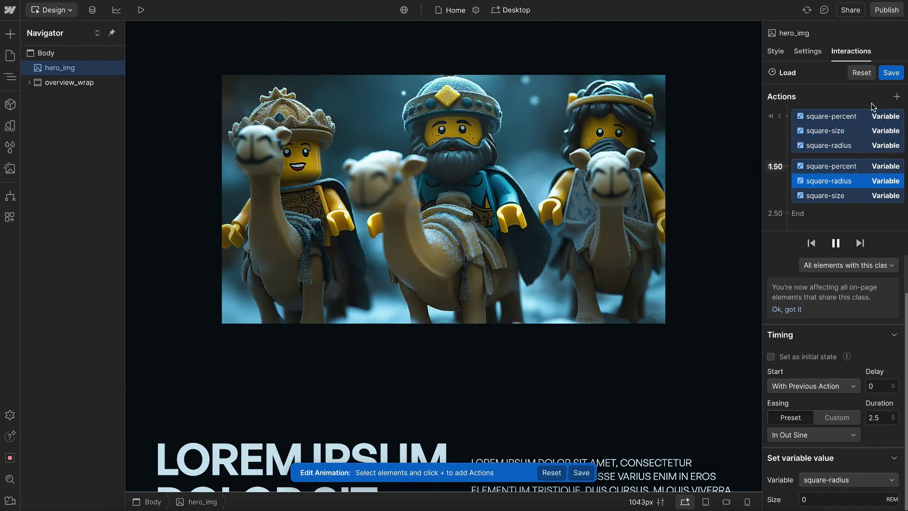
{"action": "left_click", "coordinate": [855, 116]}
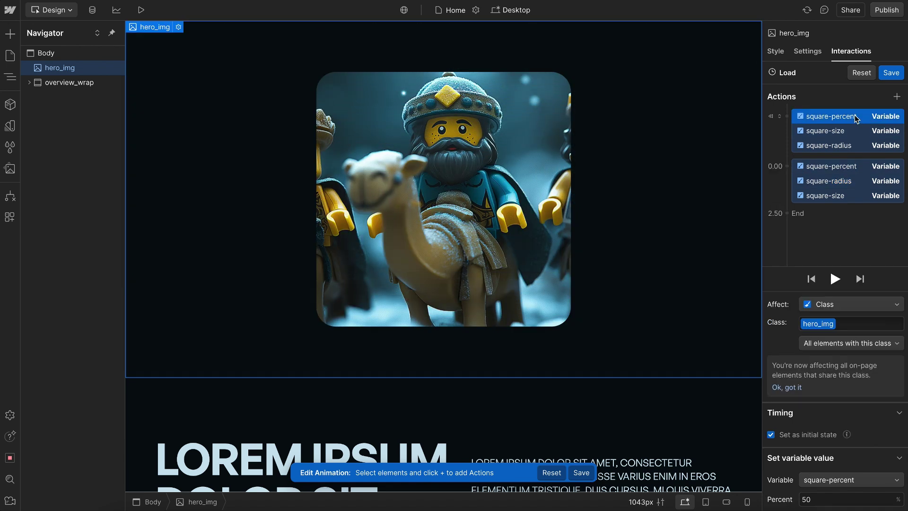
{"action": "left_click", "coordinate": [821, 501]}
{"action": "type", "text": "51"}
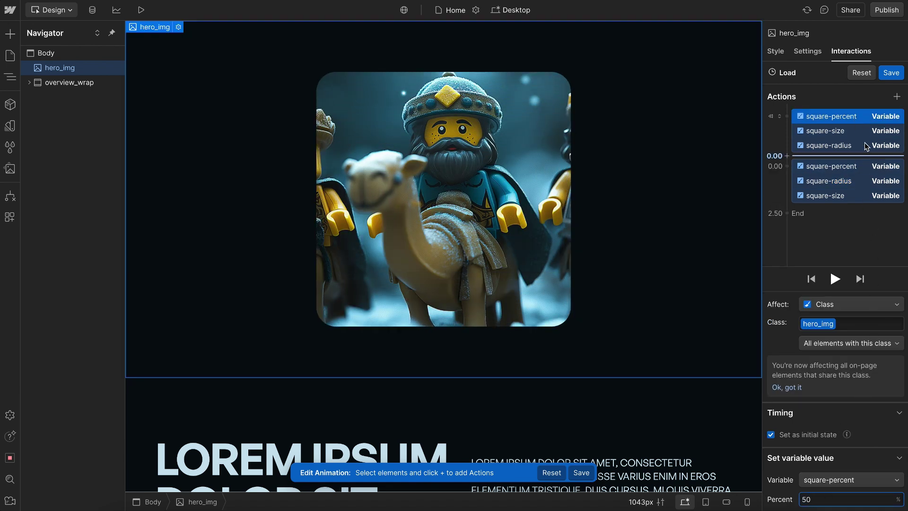
Change the initial square-radius to 2.1 and replay the reveal animation.
{"action": "left_click", "coordinate": [833, 131]}
{"action": "left_click", "coordinate": [825, 499]}
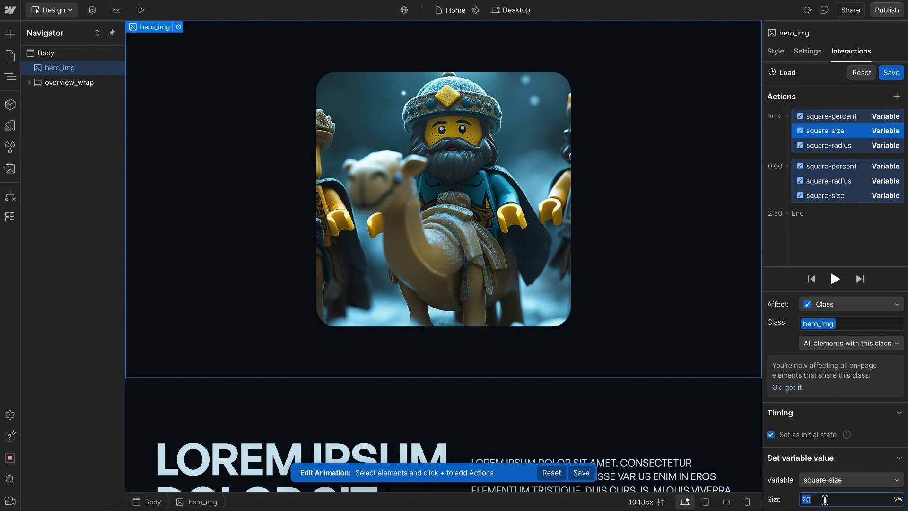
{"action": "left_click", "coordinate": [832, 145]}
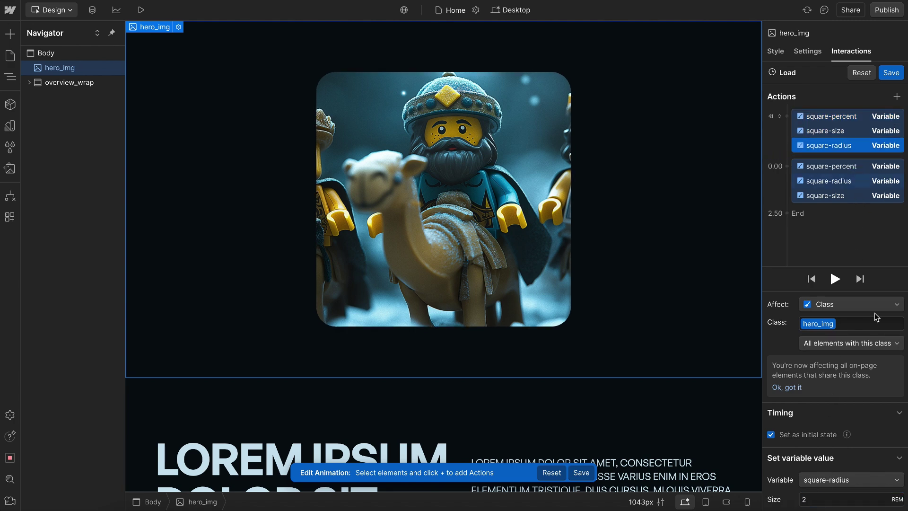
{"action": "left_click", "coordinate": [827, 499]}
{"action": "type", "text": "2.1"}
{"action": "left_click", "coordinate": [835, 279]}
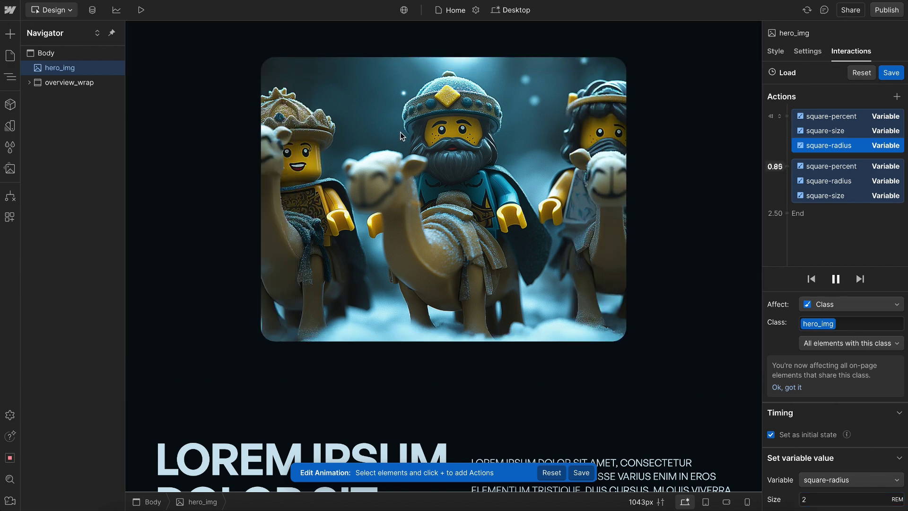